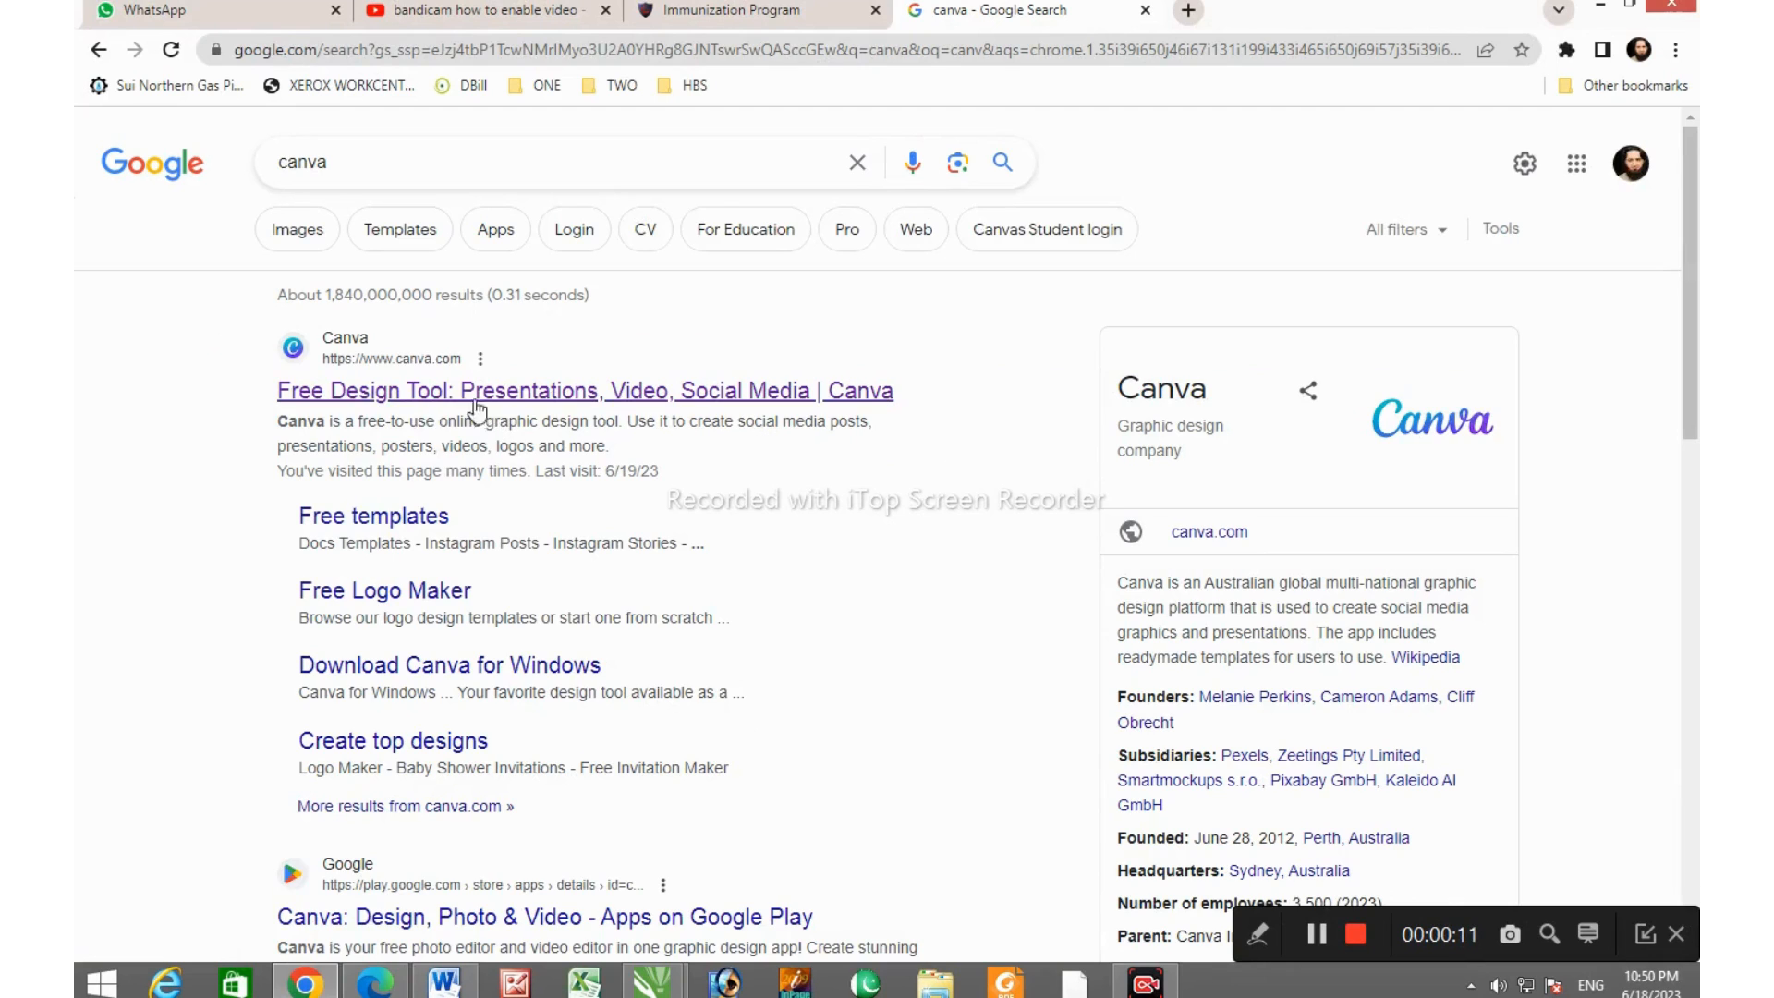
# Open the Canva website from the search results and search its templates for "social media ad video"
pyautogui.click(418, 390)
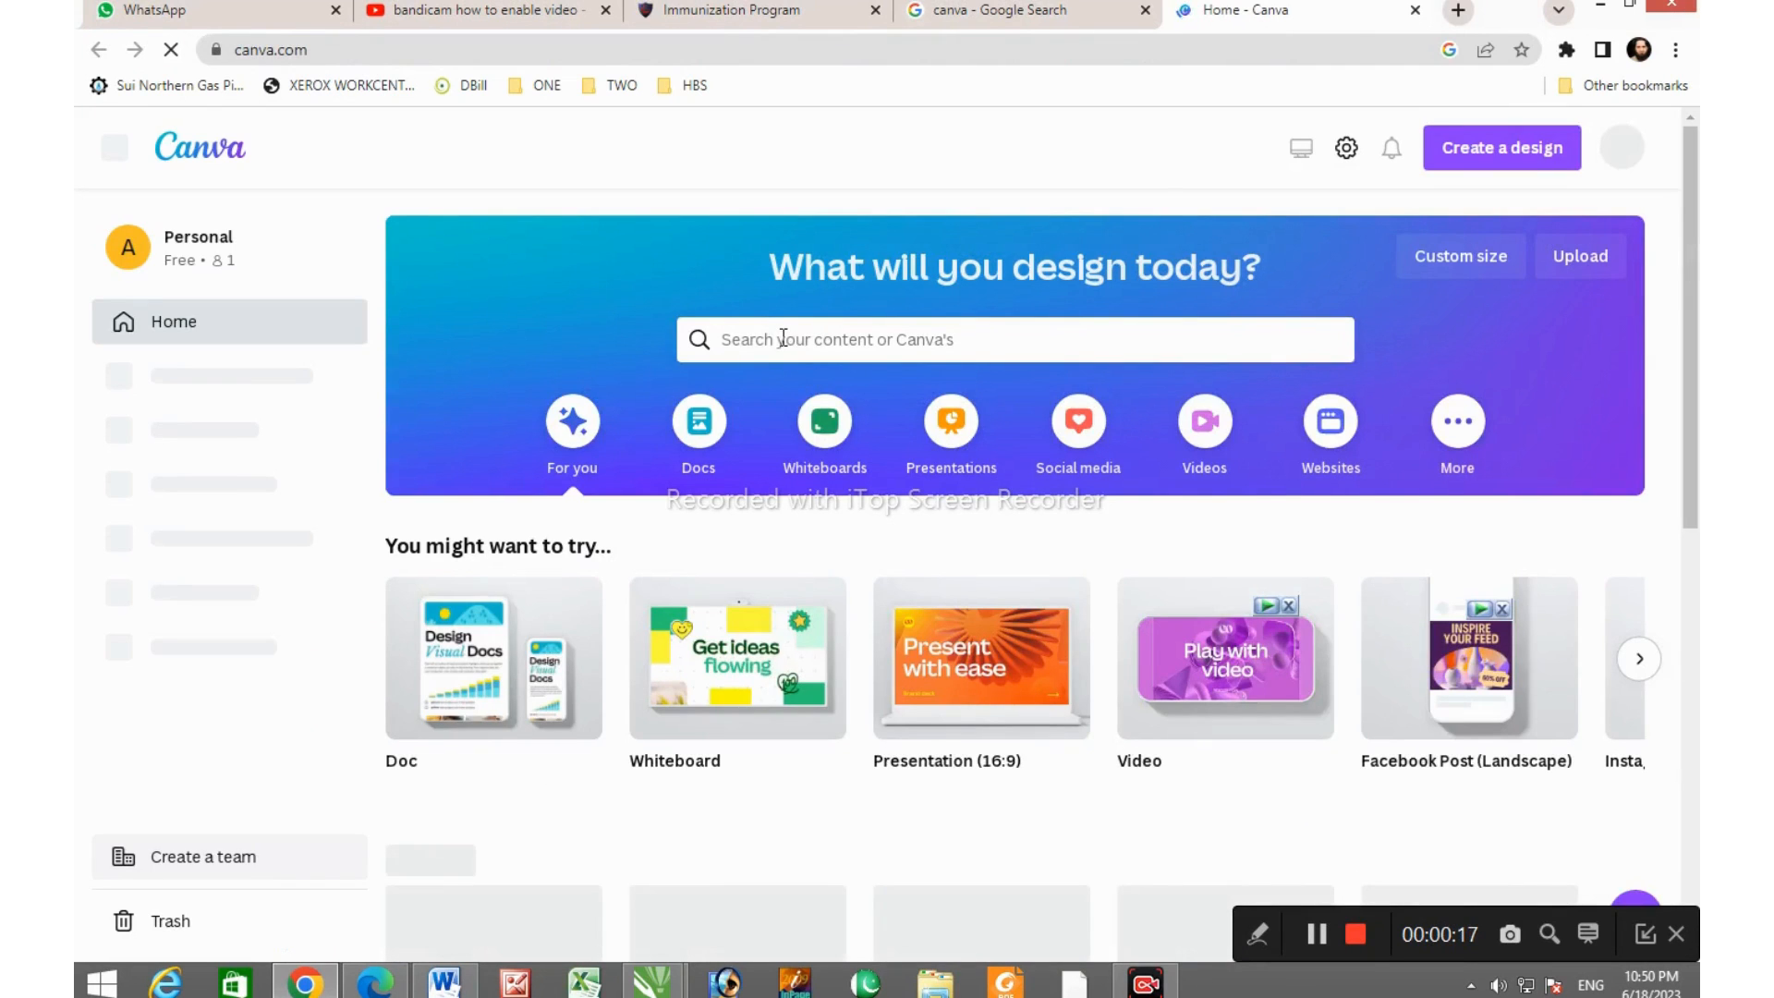
pyautogui.click(785, 340)
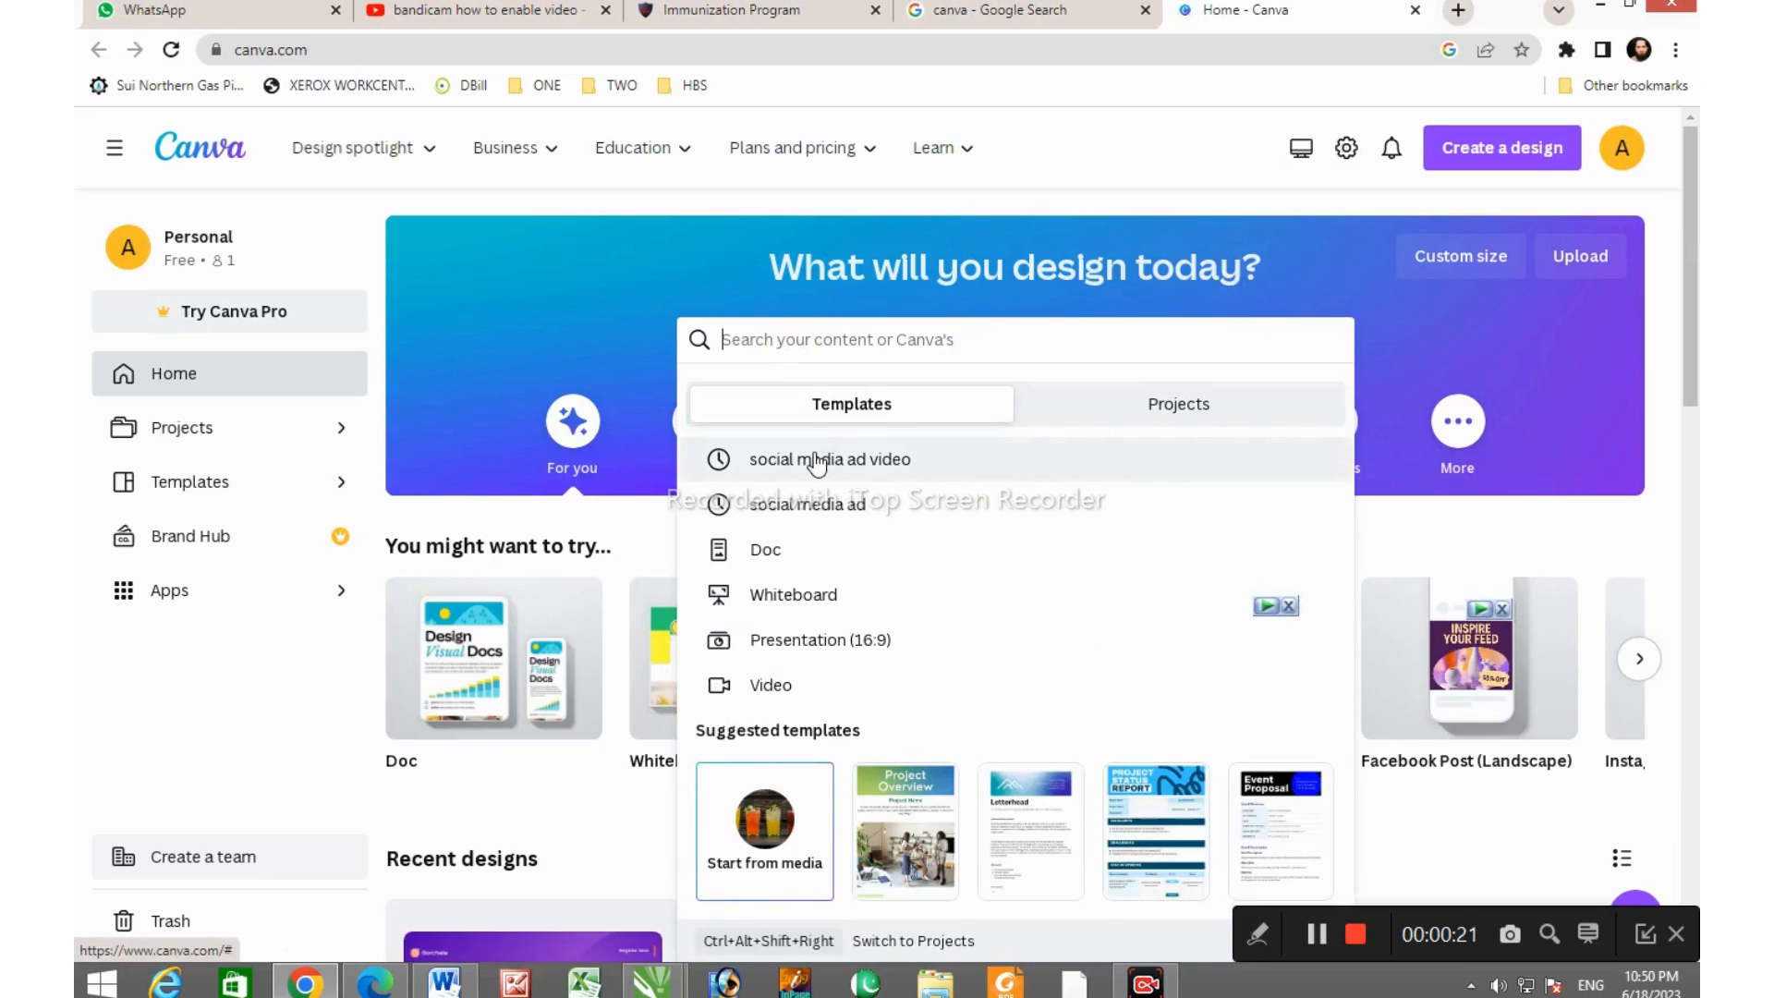
pyautogui.click(817, 462)
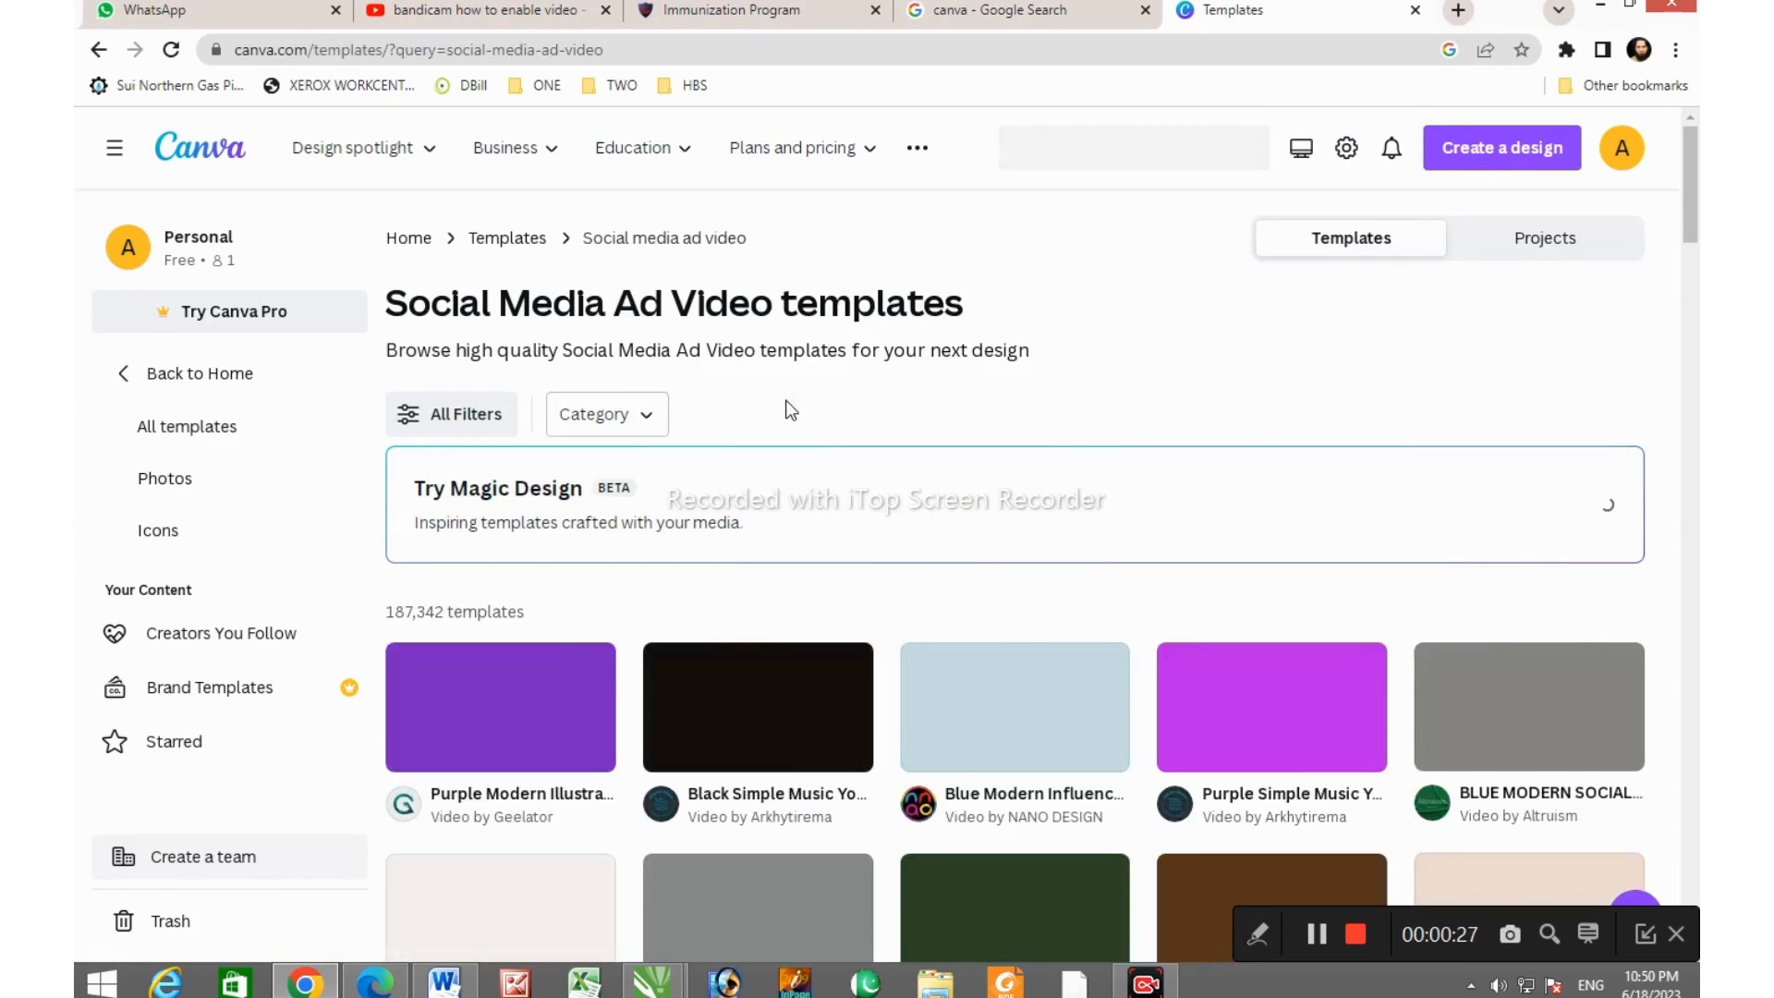
# Browse the template results and open the "Purple Modern Illustration Webinar Manage Social Media Video" template for customizing
pyautogui.scroll(-3, 785, 409)
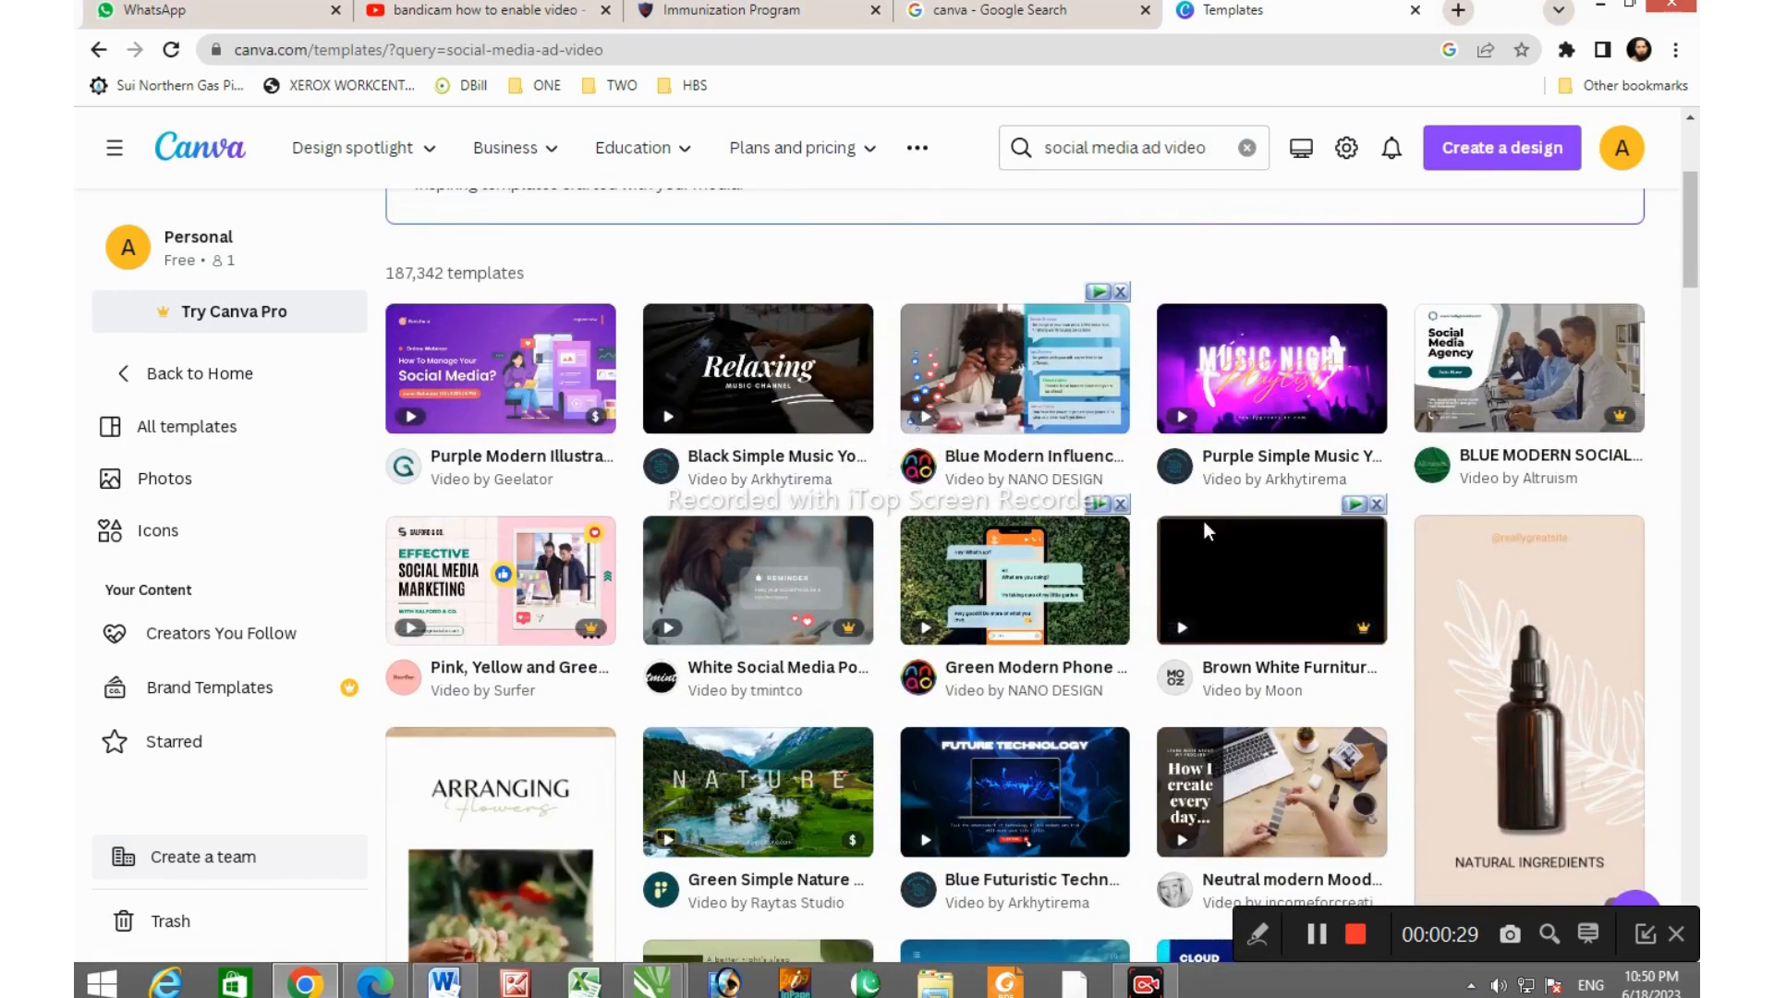
pyautogui.scroll(-6, 1205, 522)
pyautogui.scroll(5, 947, 539)
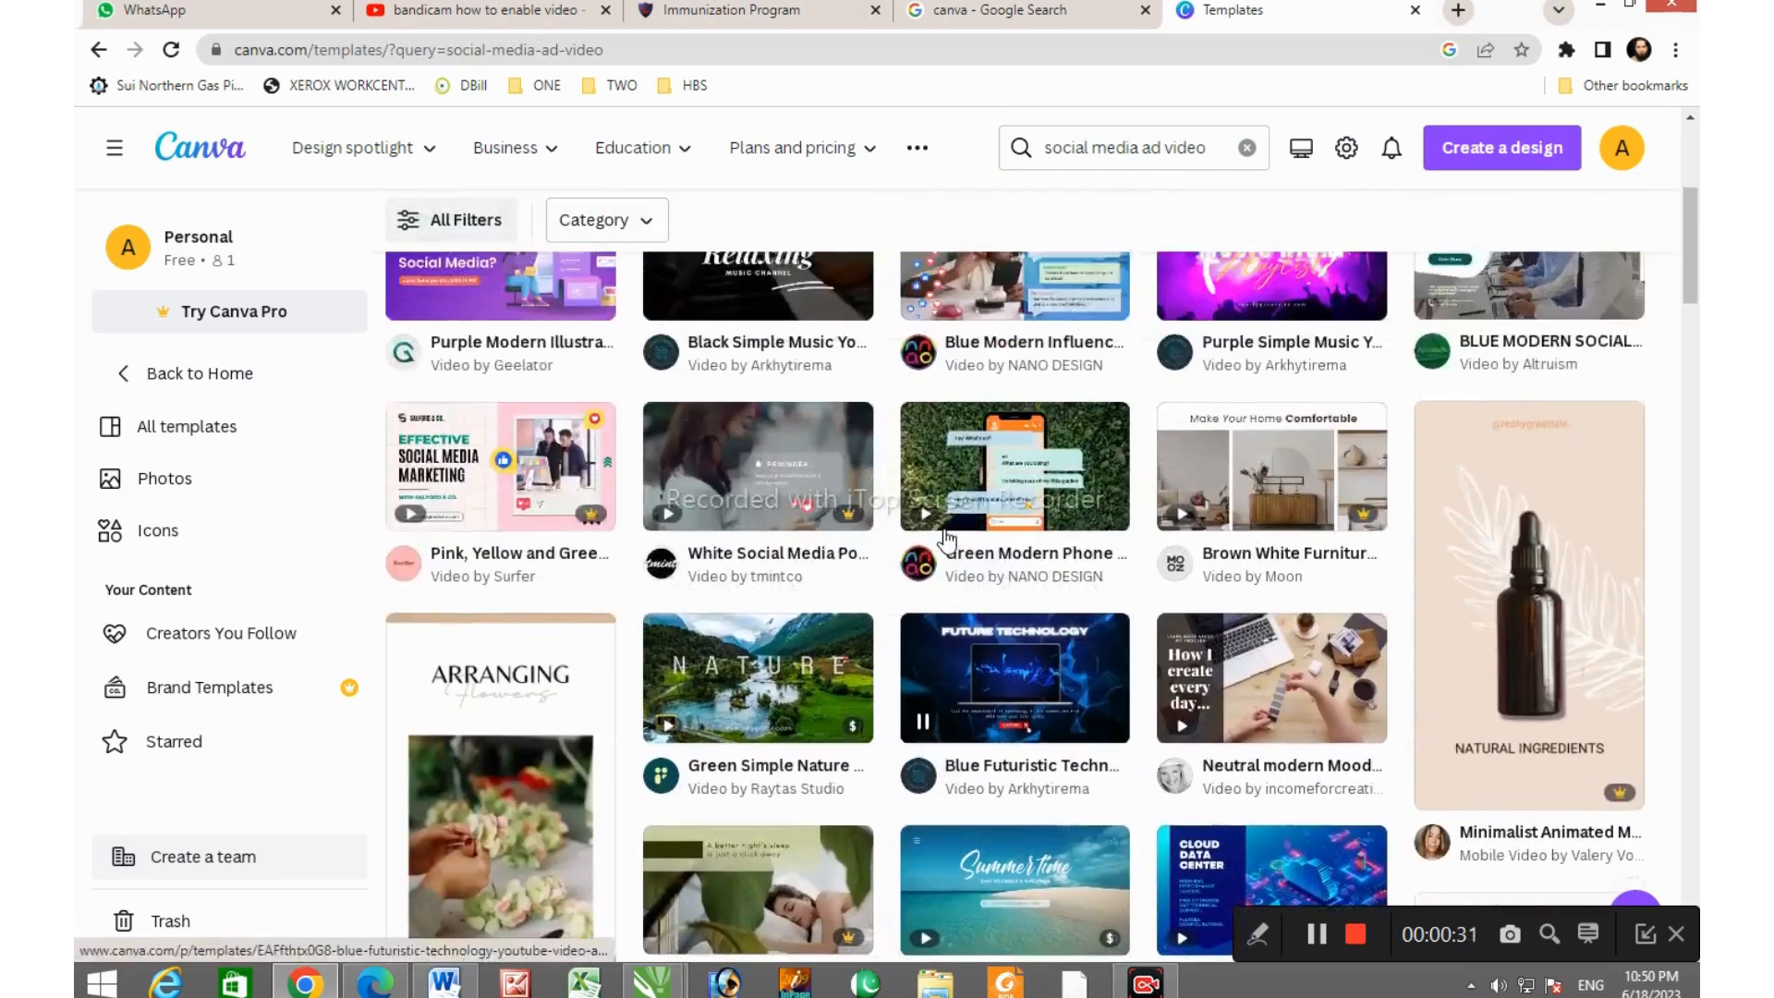
pyautogui.scroll(5, 947, 538)
pyautogui.click(514, 700)
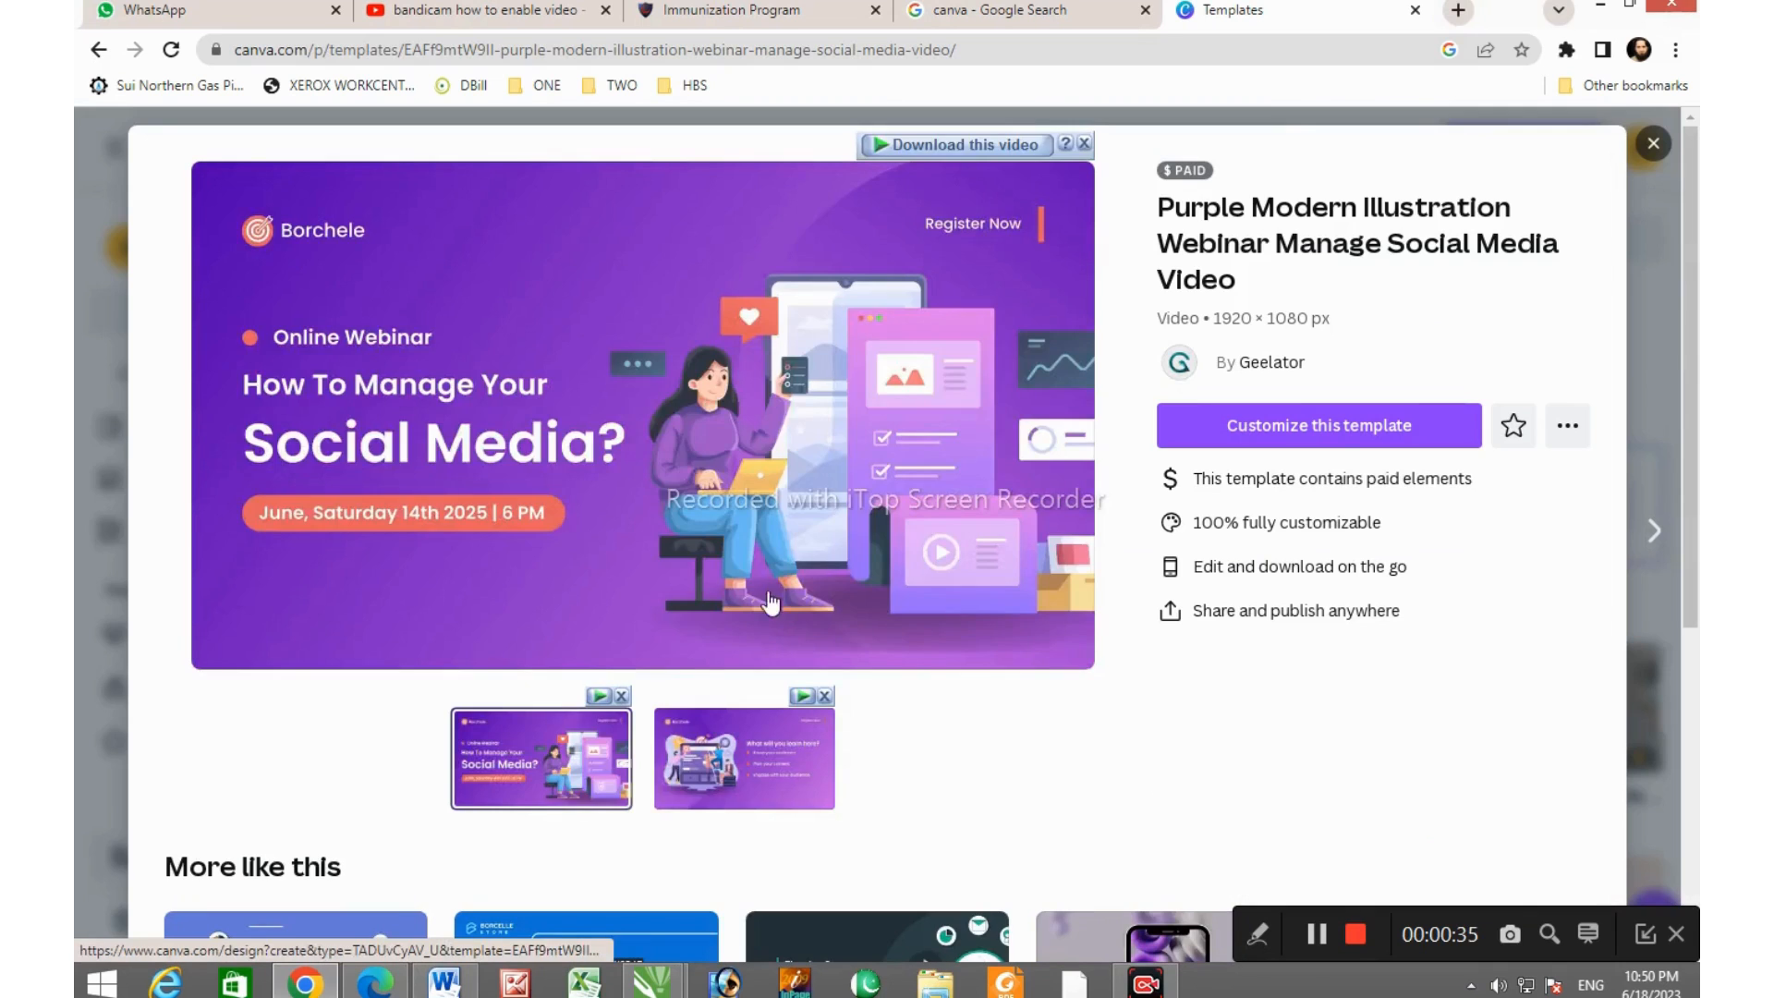
pyautogui.click(1281, 432)
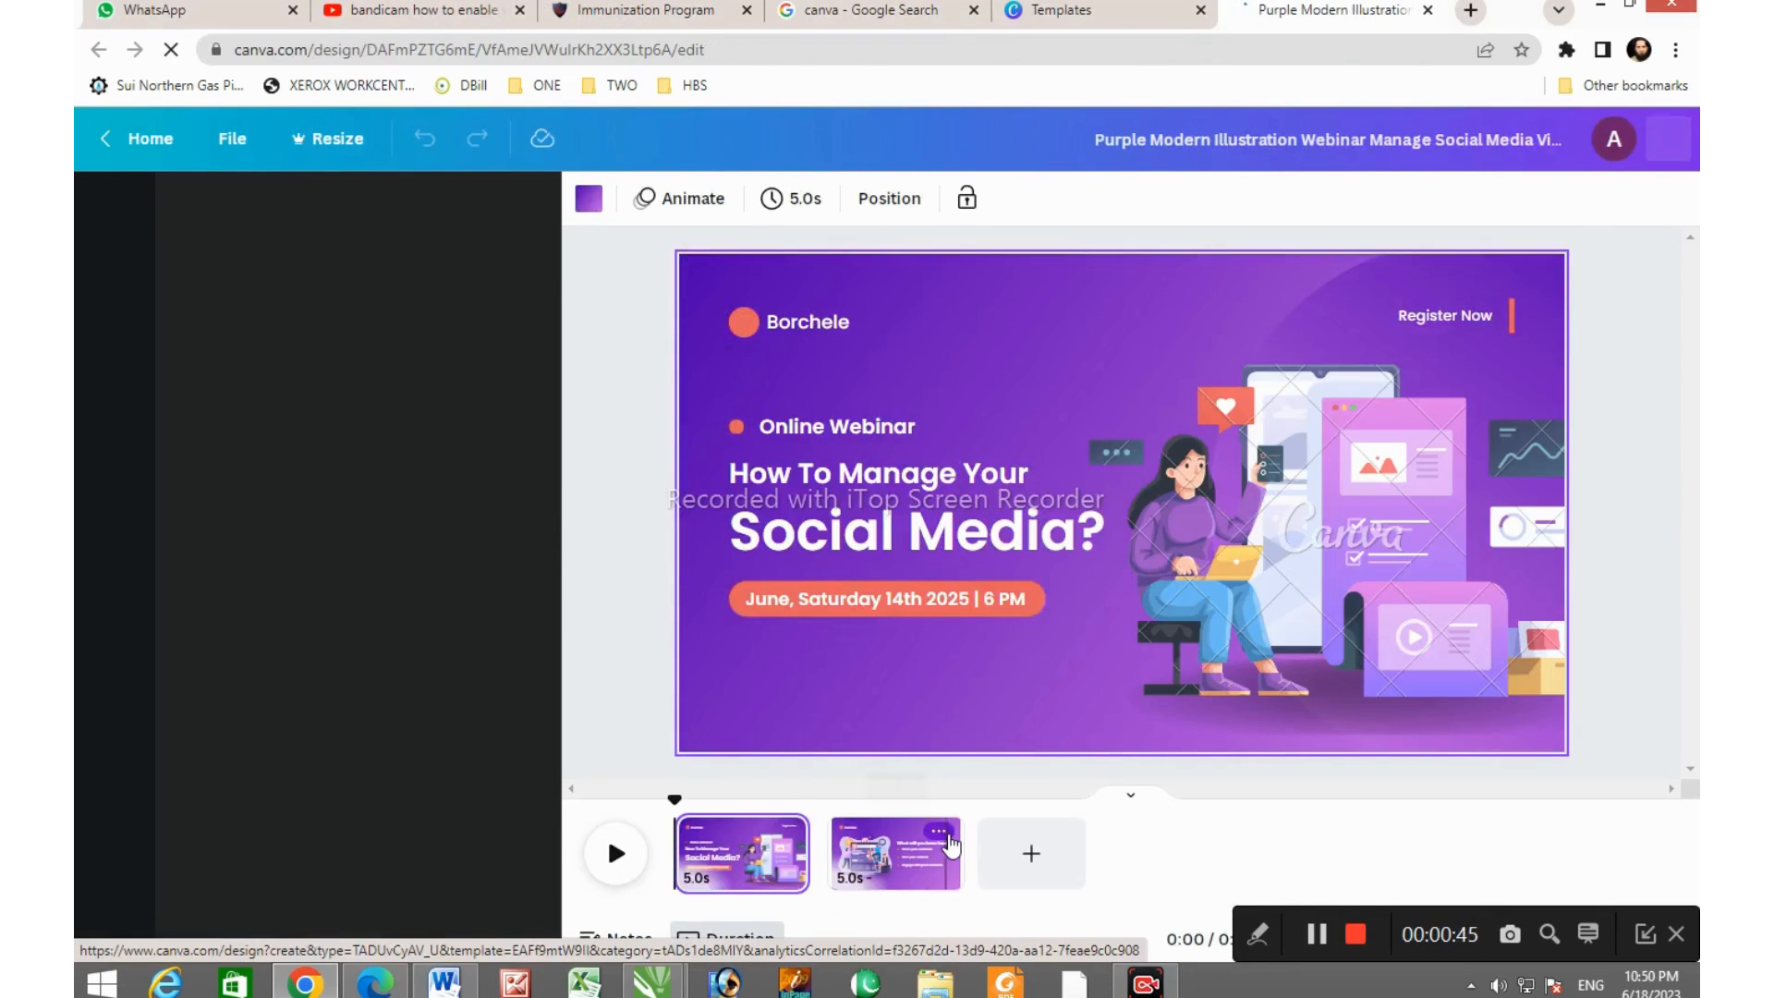
# Delete the second page of the video design
pyautogui.click(951, 843)
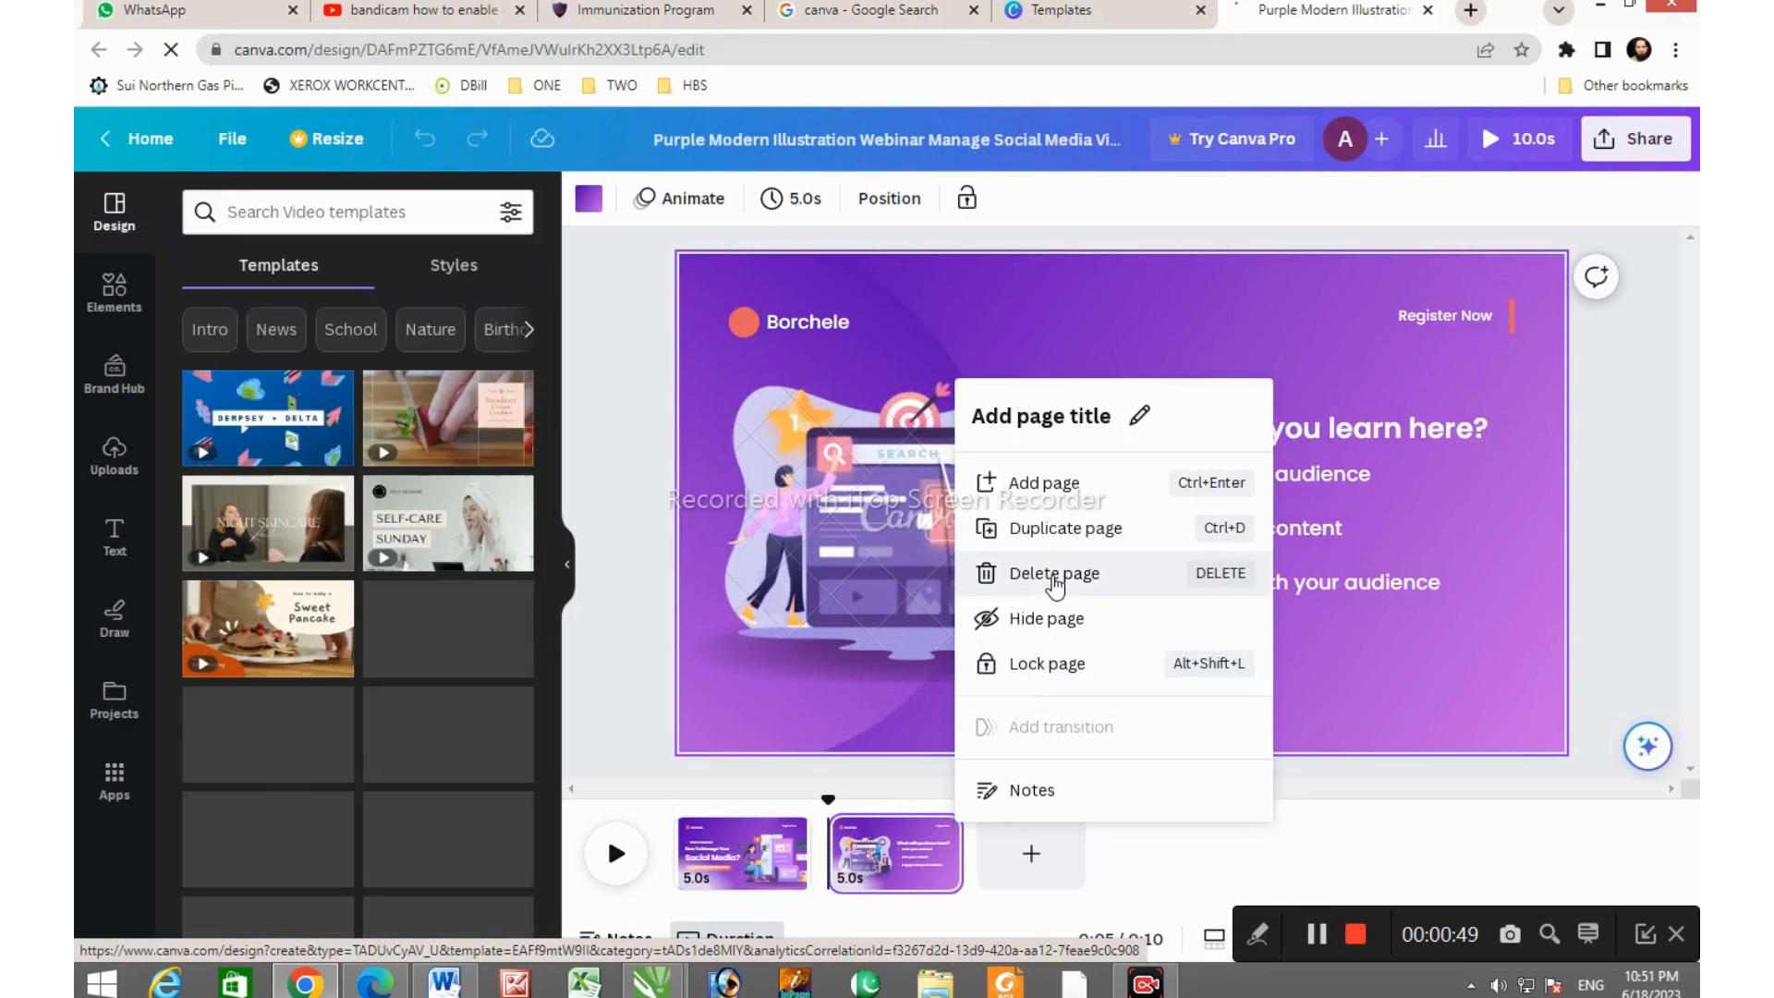
pyautogui.click(1054, 575)
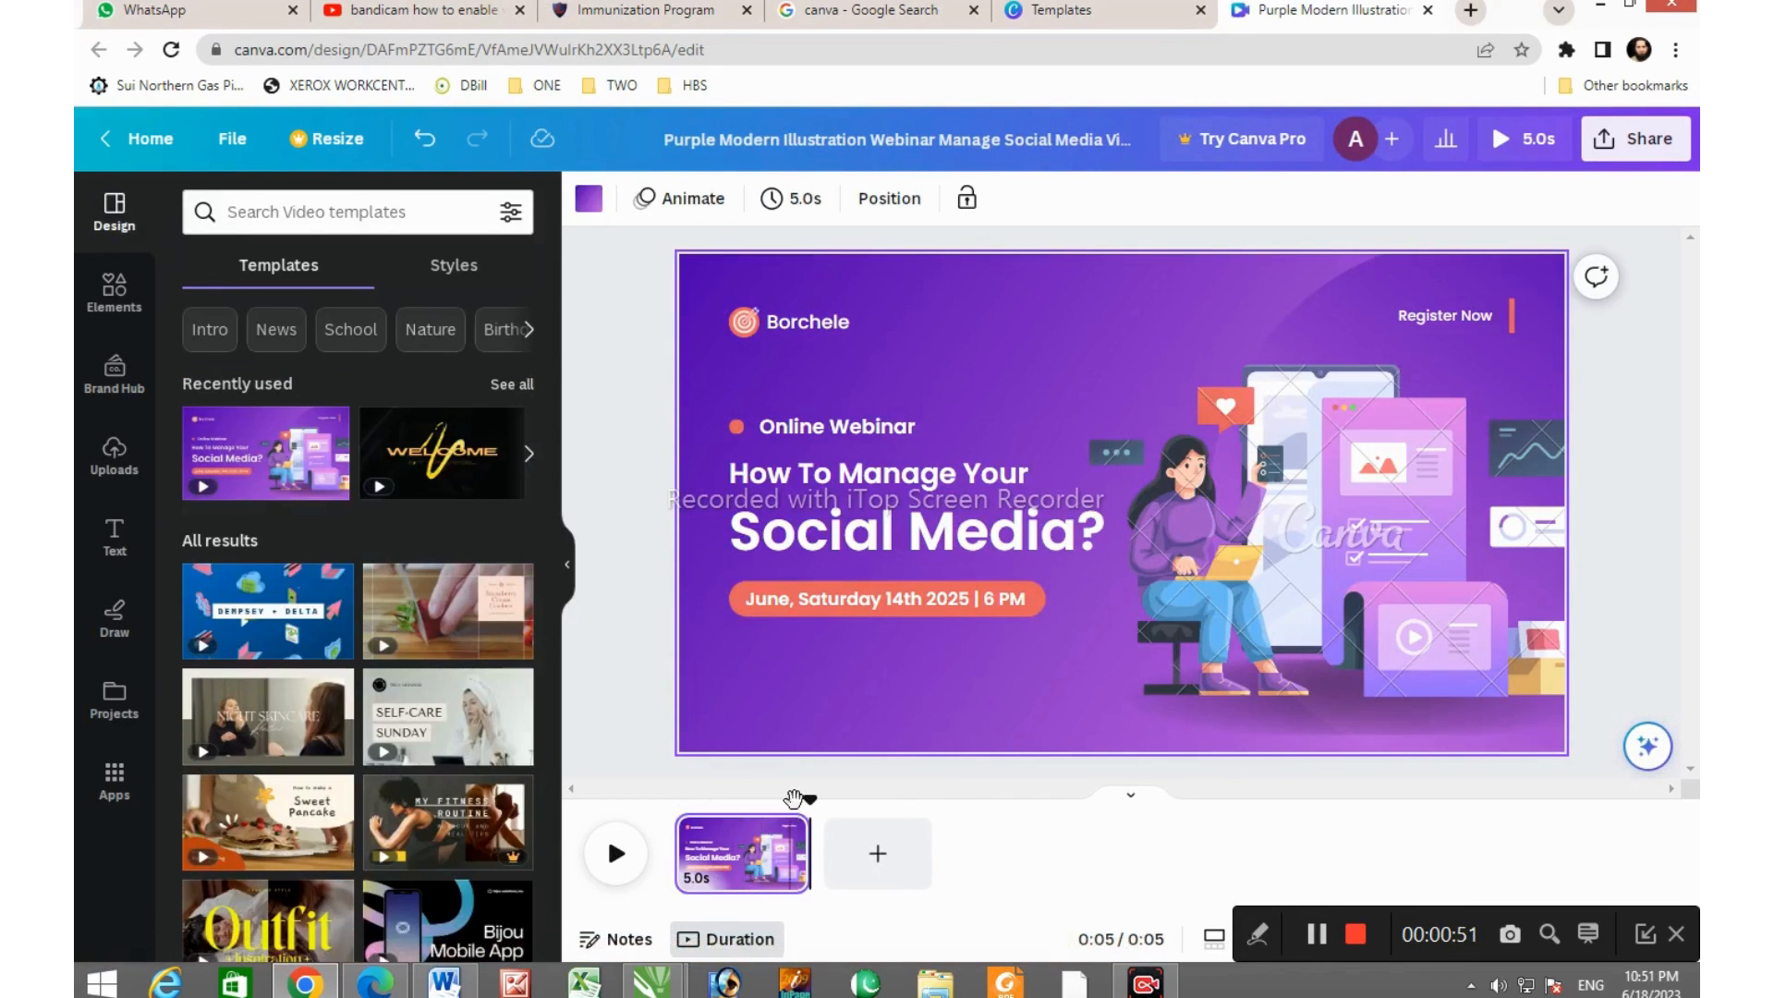
# Replace the brand name "Borchele" beside the target logo with "GRAPHIC WINGS"
pyautogui.click(823, 340)
pyautogui.doubleClick(813, 323)
pyautogui.write('G')
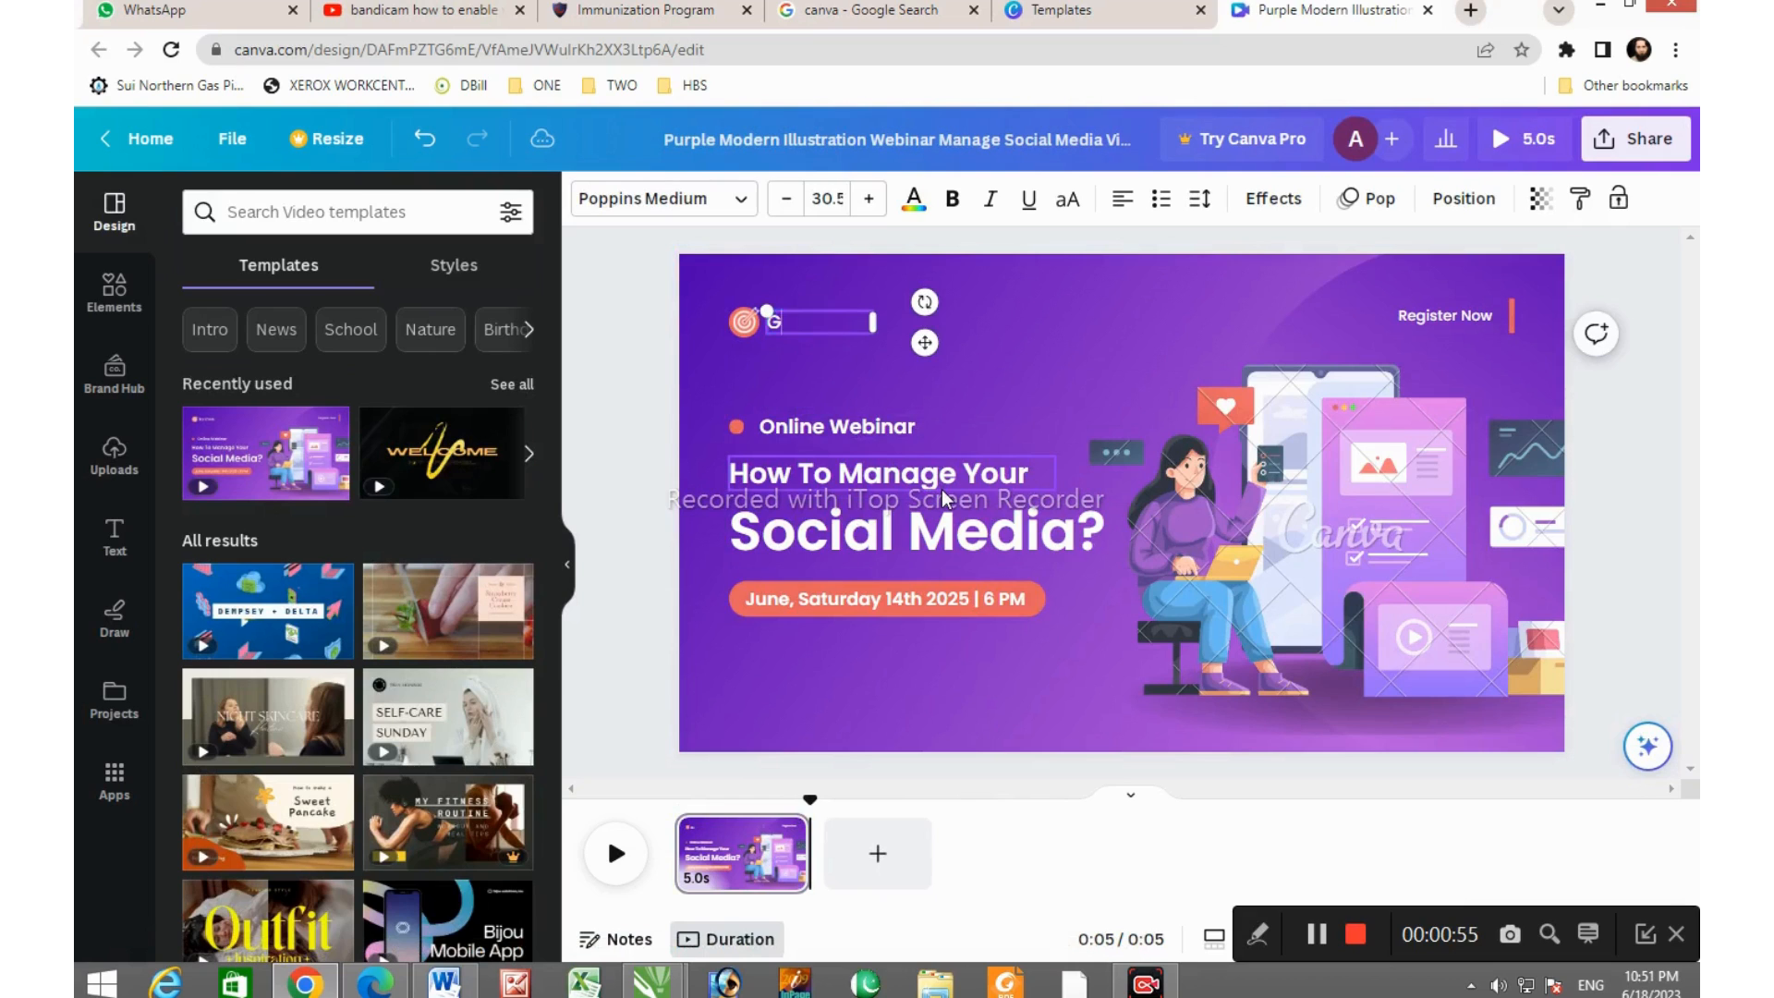
pyautogui.write('RAPHIC WINGS')
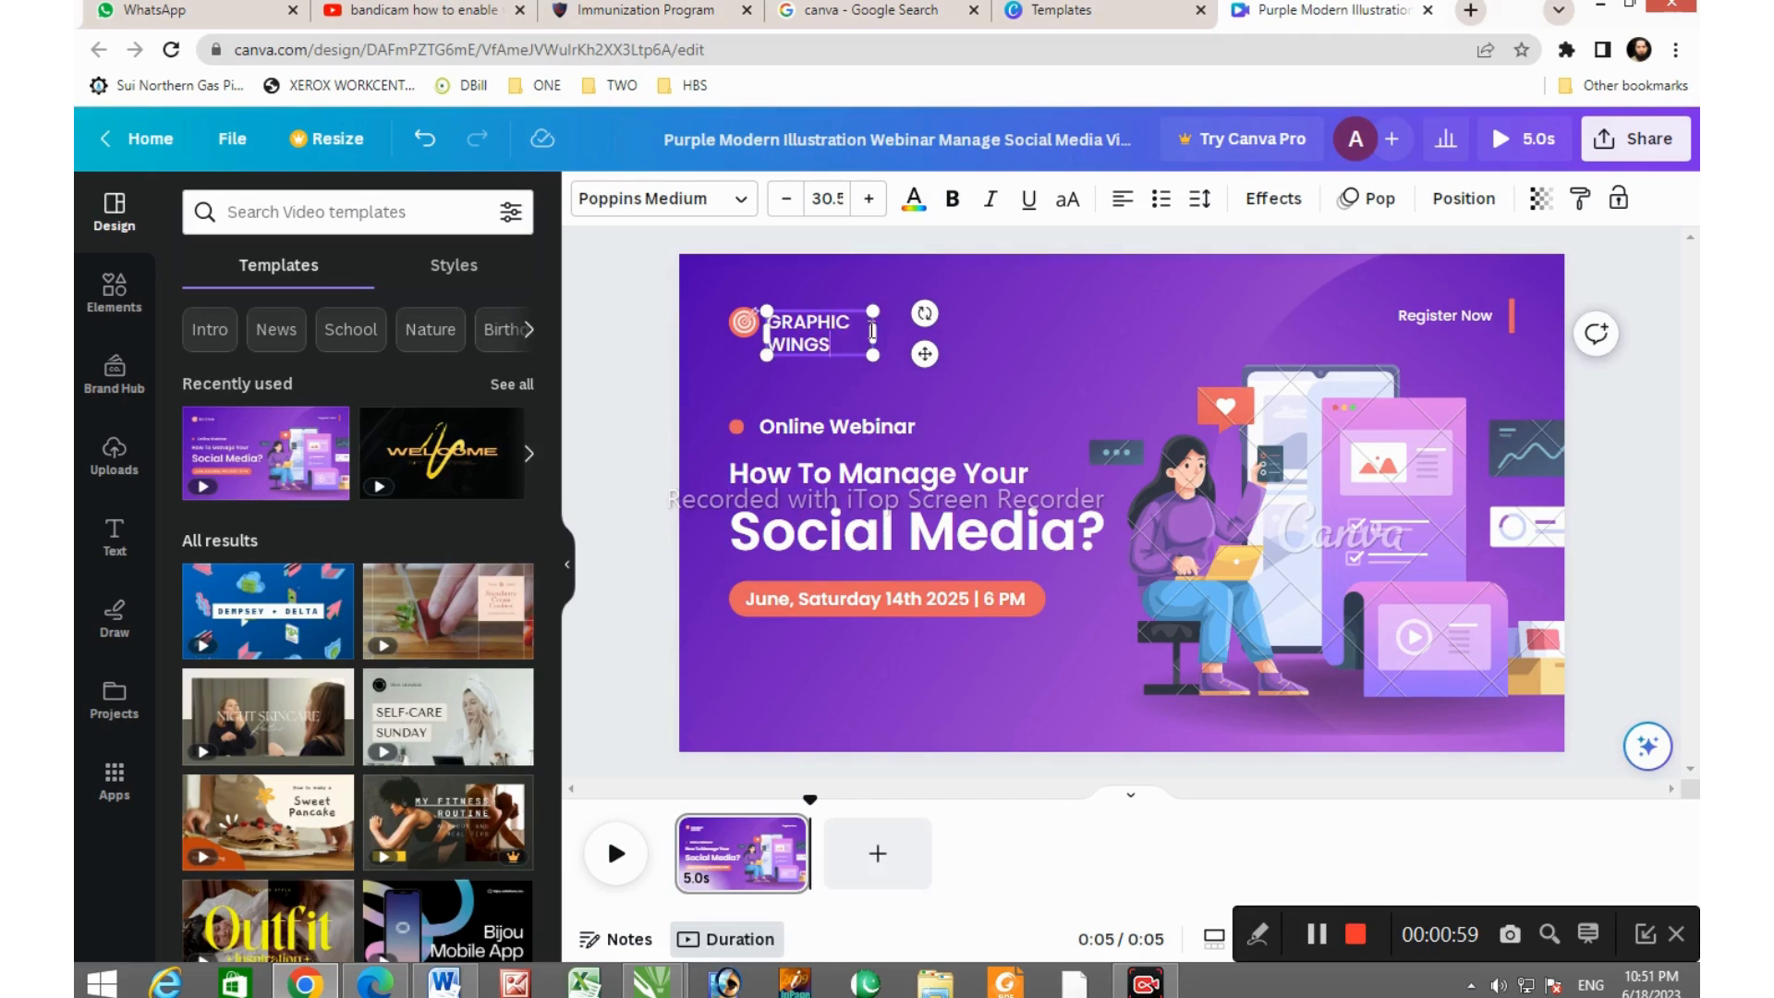
# Replace the "Online Webinar" label above the headline with "SOCIAL AD"
pyautogui.doubleClick(837, 426)
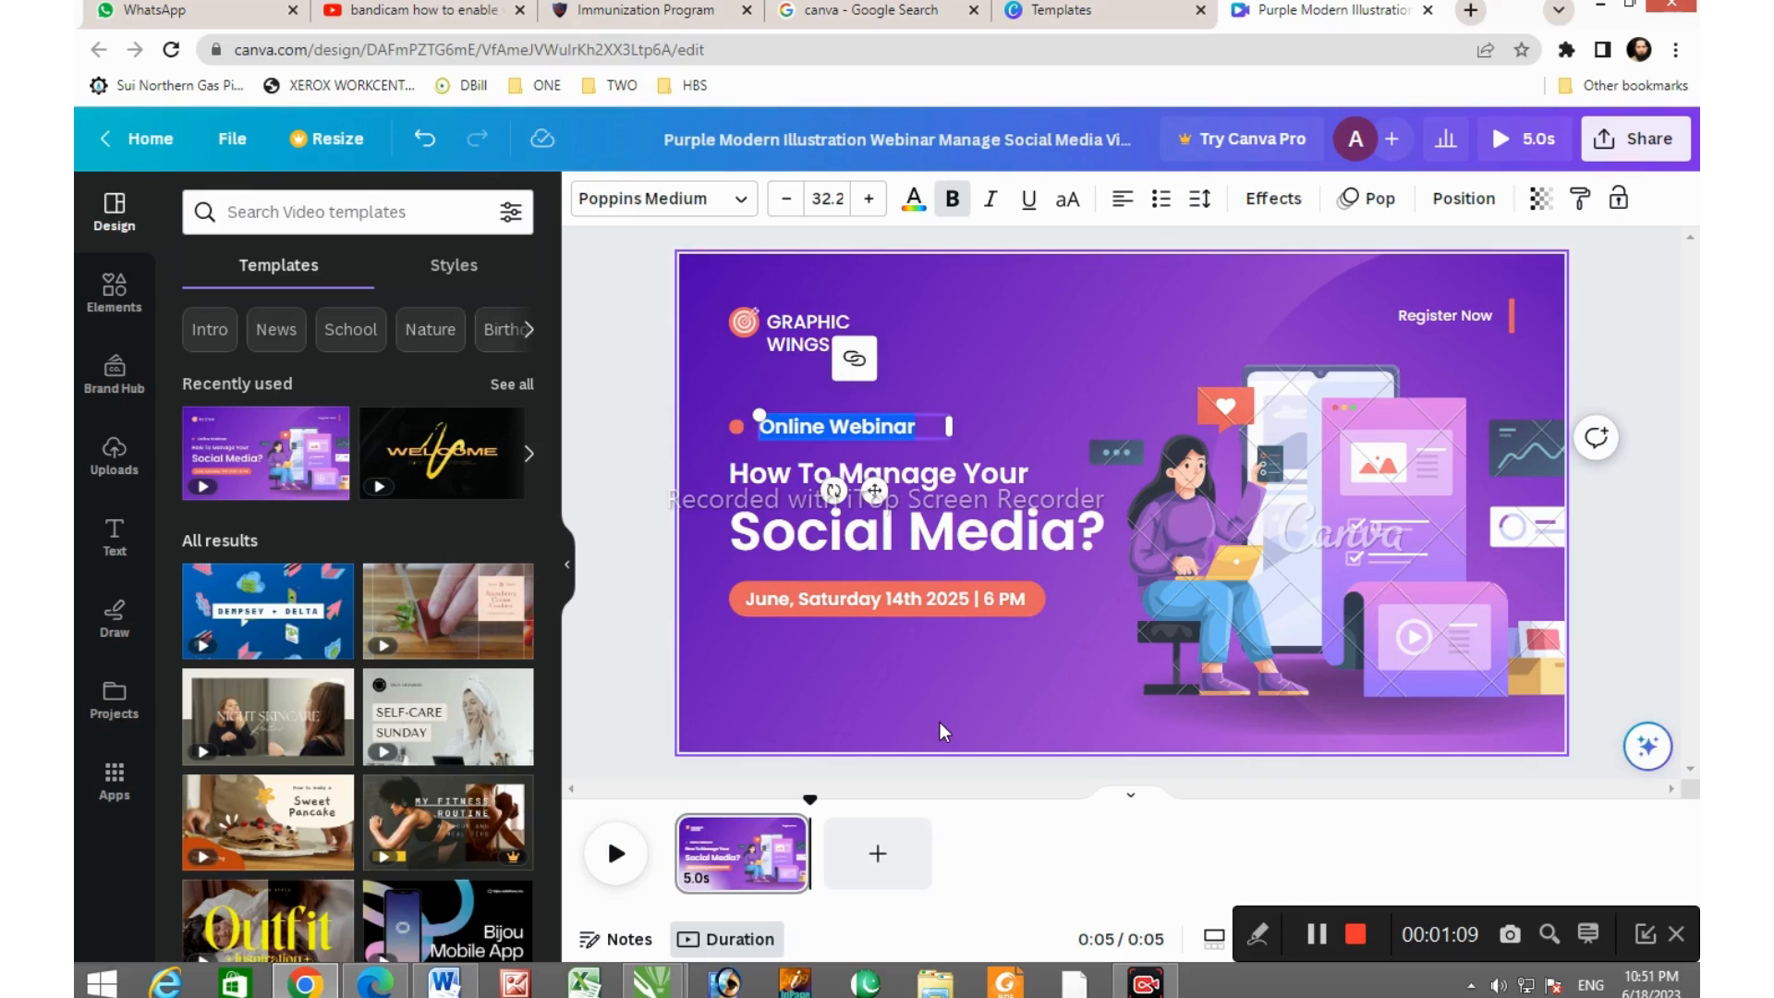
pyautogui.write('So')
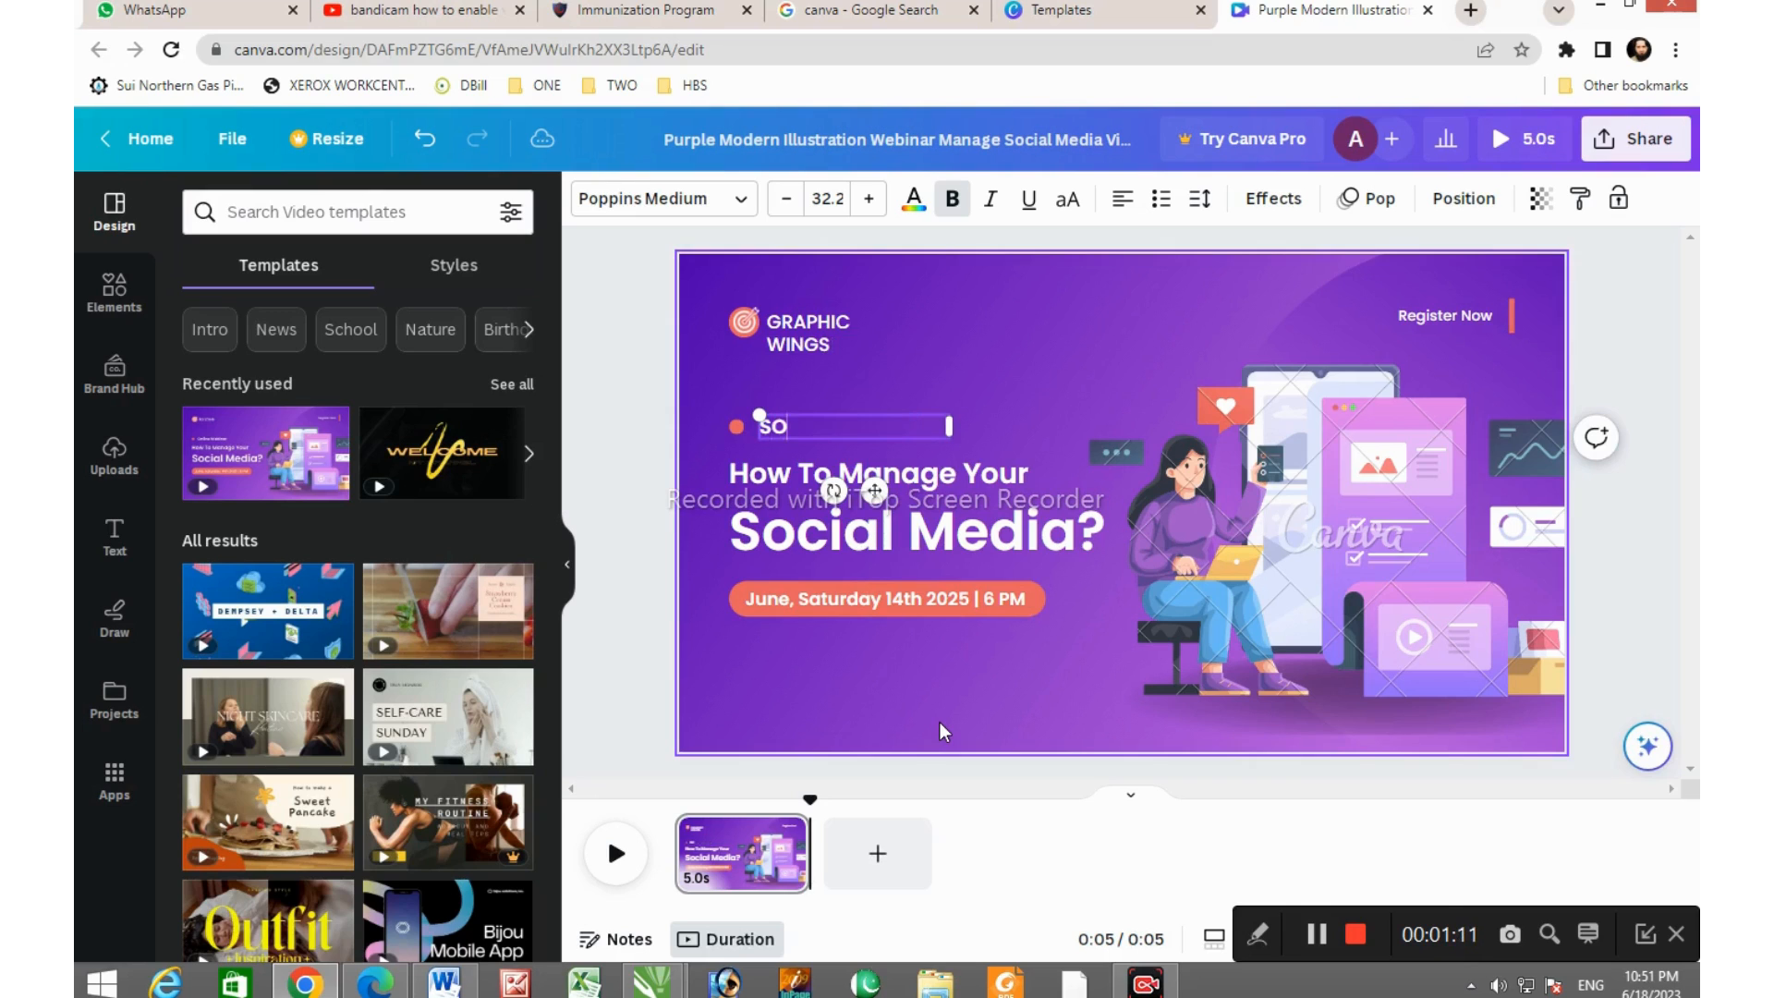
pyautogui.write('cial')
# Replace the headline line "How To Manage Your" with "CREAT A SOCIAL MEDIA"
pyautogui.doubleClick(980, 485)
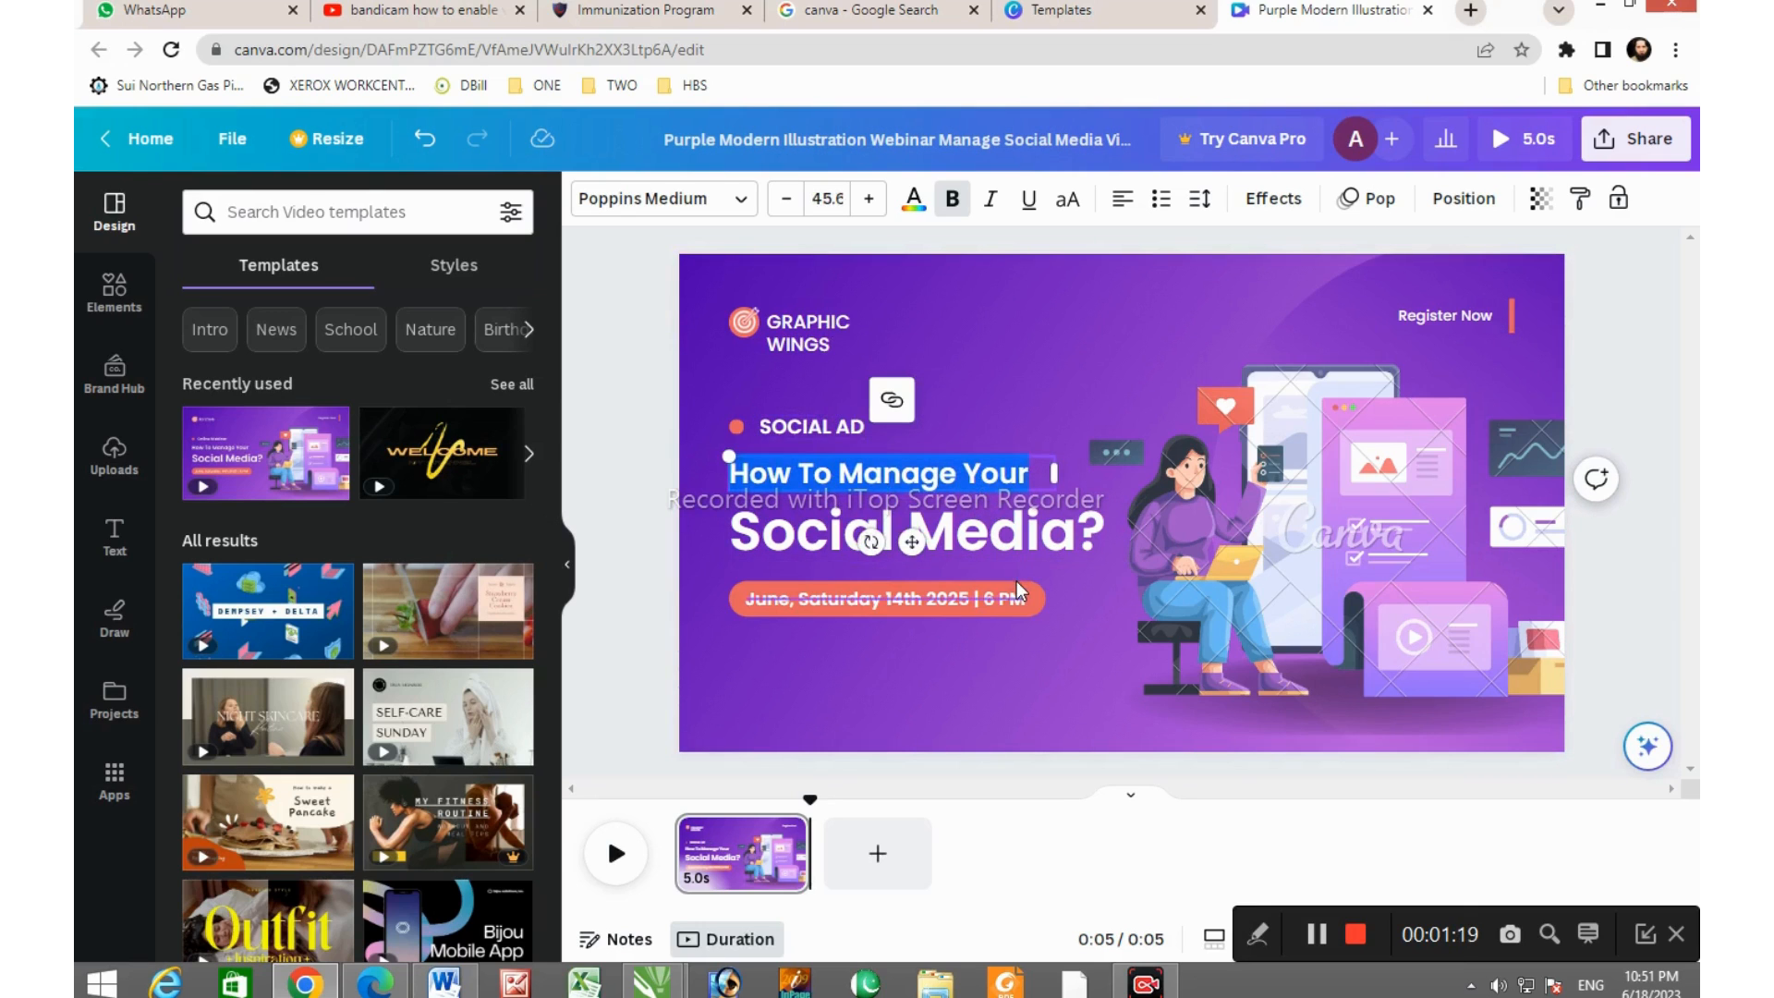
pyautogui.write('CREAT')
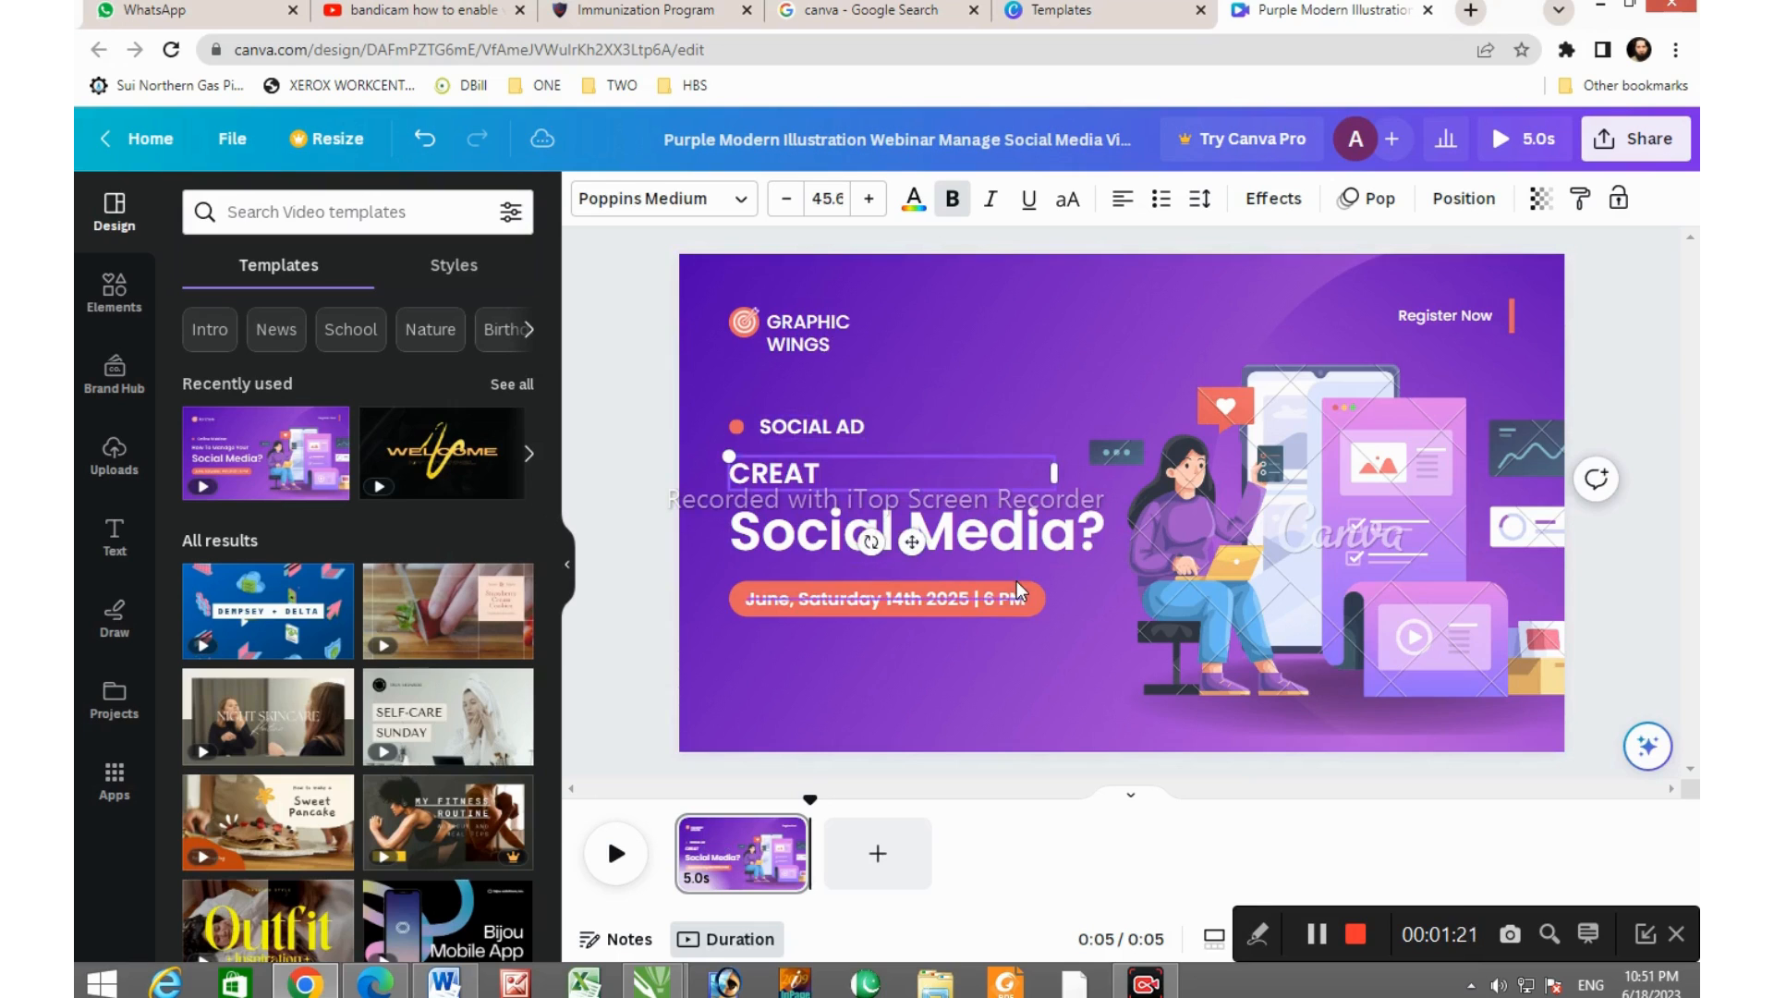
pyautogui.write(' A SOCIAL MEDIA')
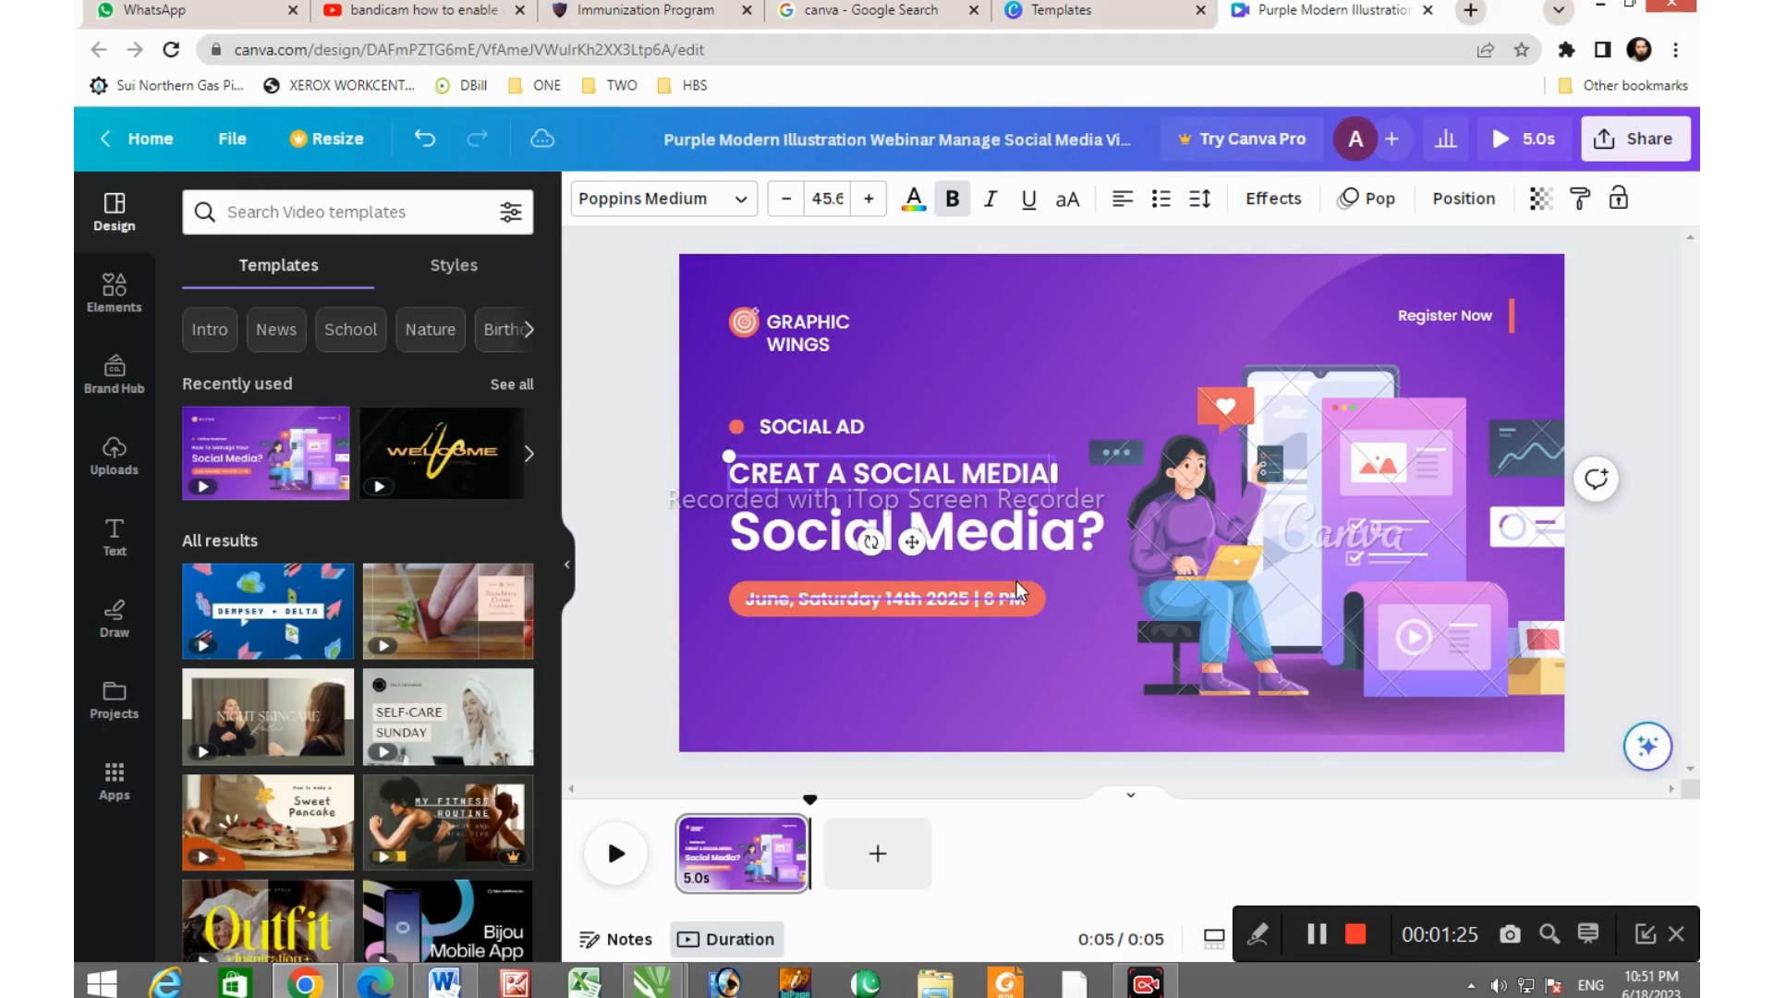
# Erase the words after "CREAT" in the headline line and enter "ONLINE FREE" instead
pyautogui.press('Return')
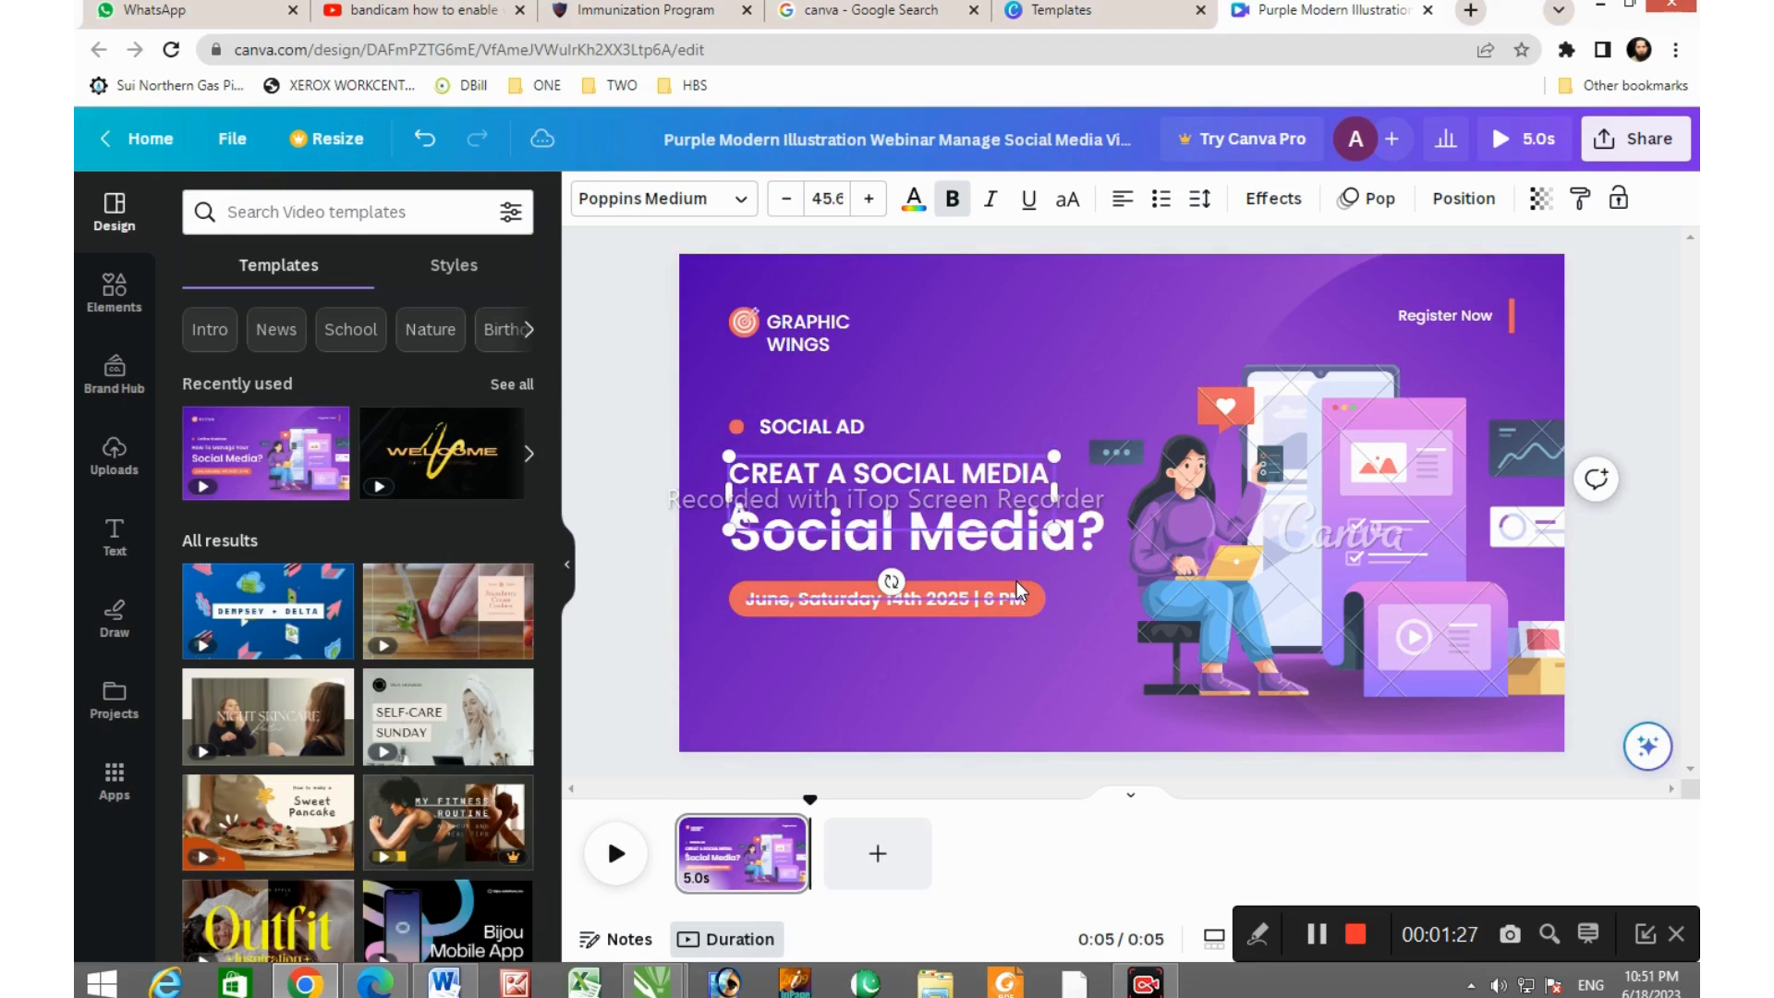
pyautogui.press('BackSpace')
pyautogui.press('BackSpace')
pyautogui.press('BackSpace')
pyautogui.press('BackSpace')
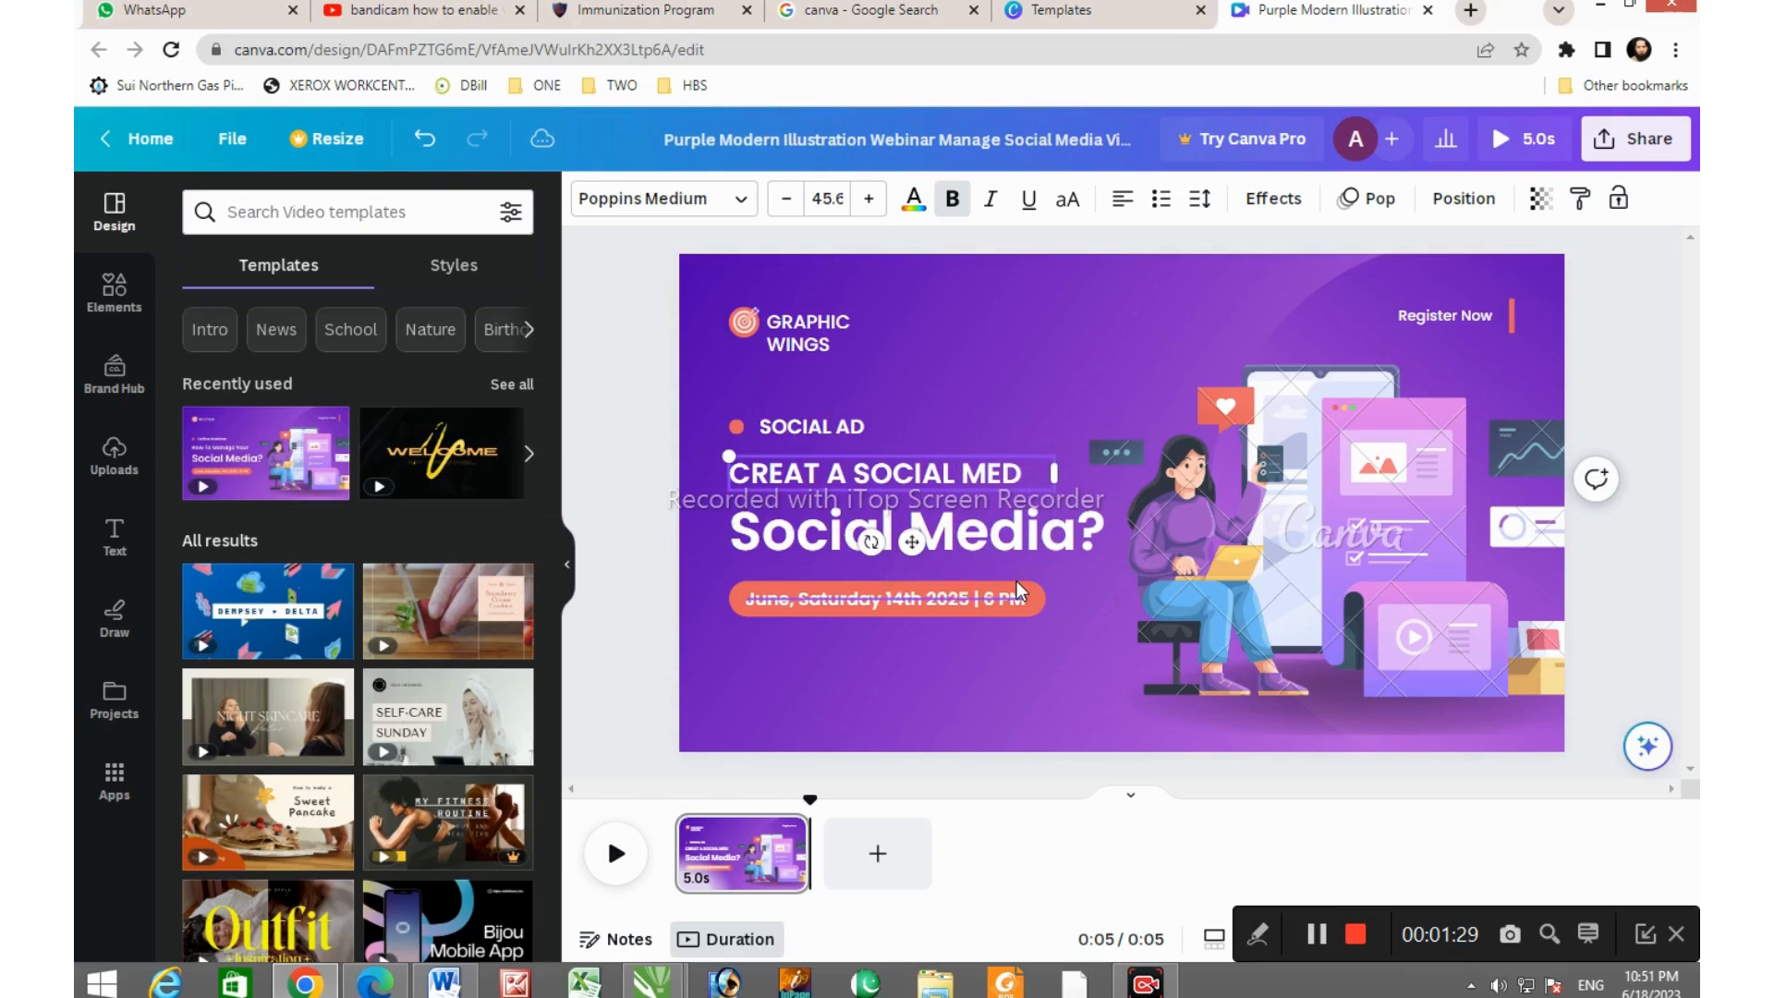
pyautogui.press('BackSpace')
pyautogui.press('BackSpace')
pyautogui.press('BackSpace')
pyautogui.press('BackSpace')
pyautogui.press('BackSpace')
pyautogui.press('BackSpace')
pyautogui.press('BackSpace')
pyautogui.press('BackSpace')
pyautogui.press('BackSpace')
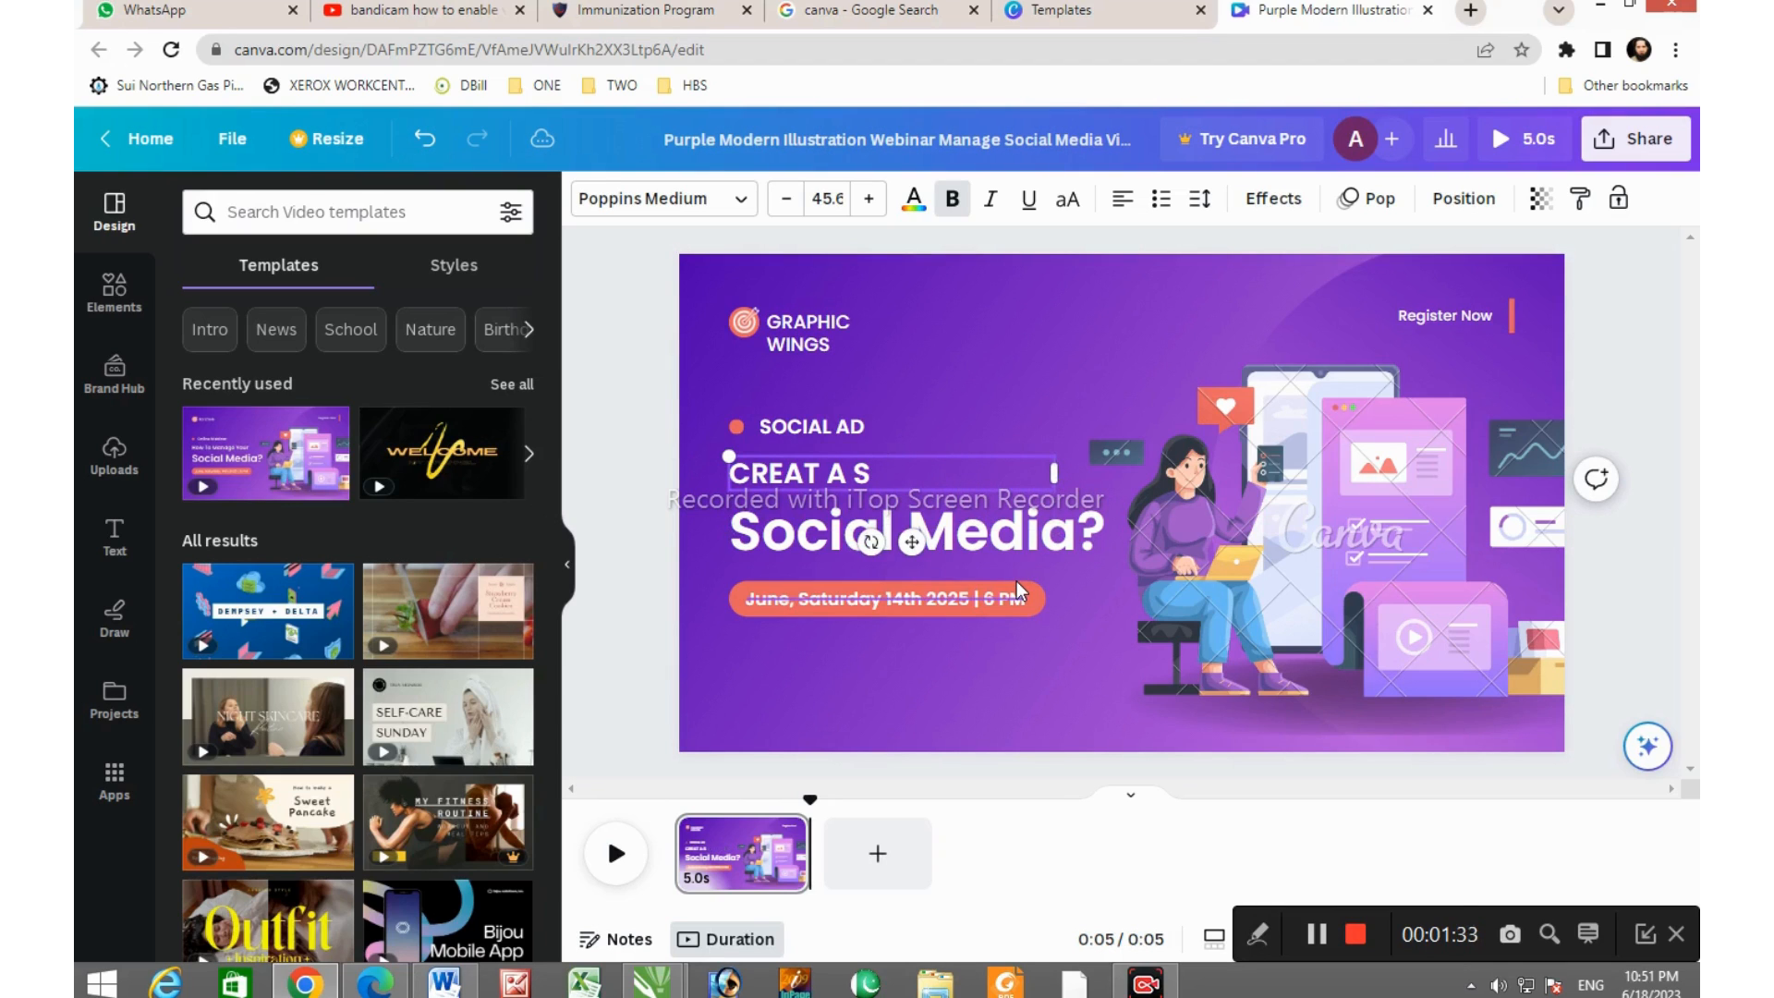
pyautogui.press('BackSpace')
pyautogui.press('BackSpace')
pyautogui.write('ONLINE')
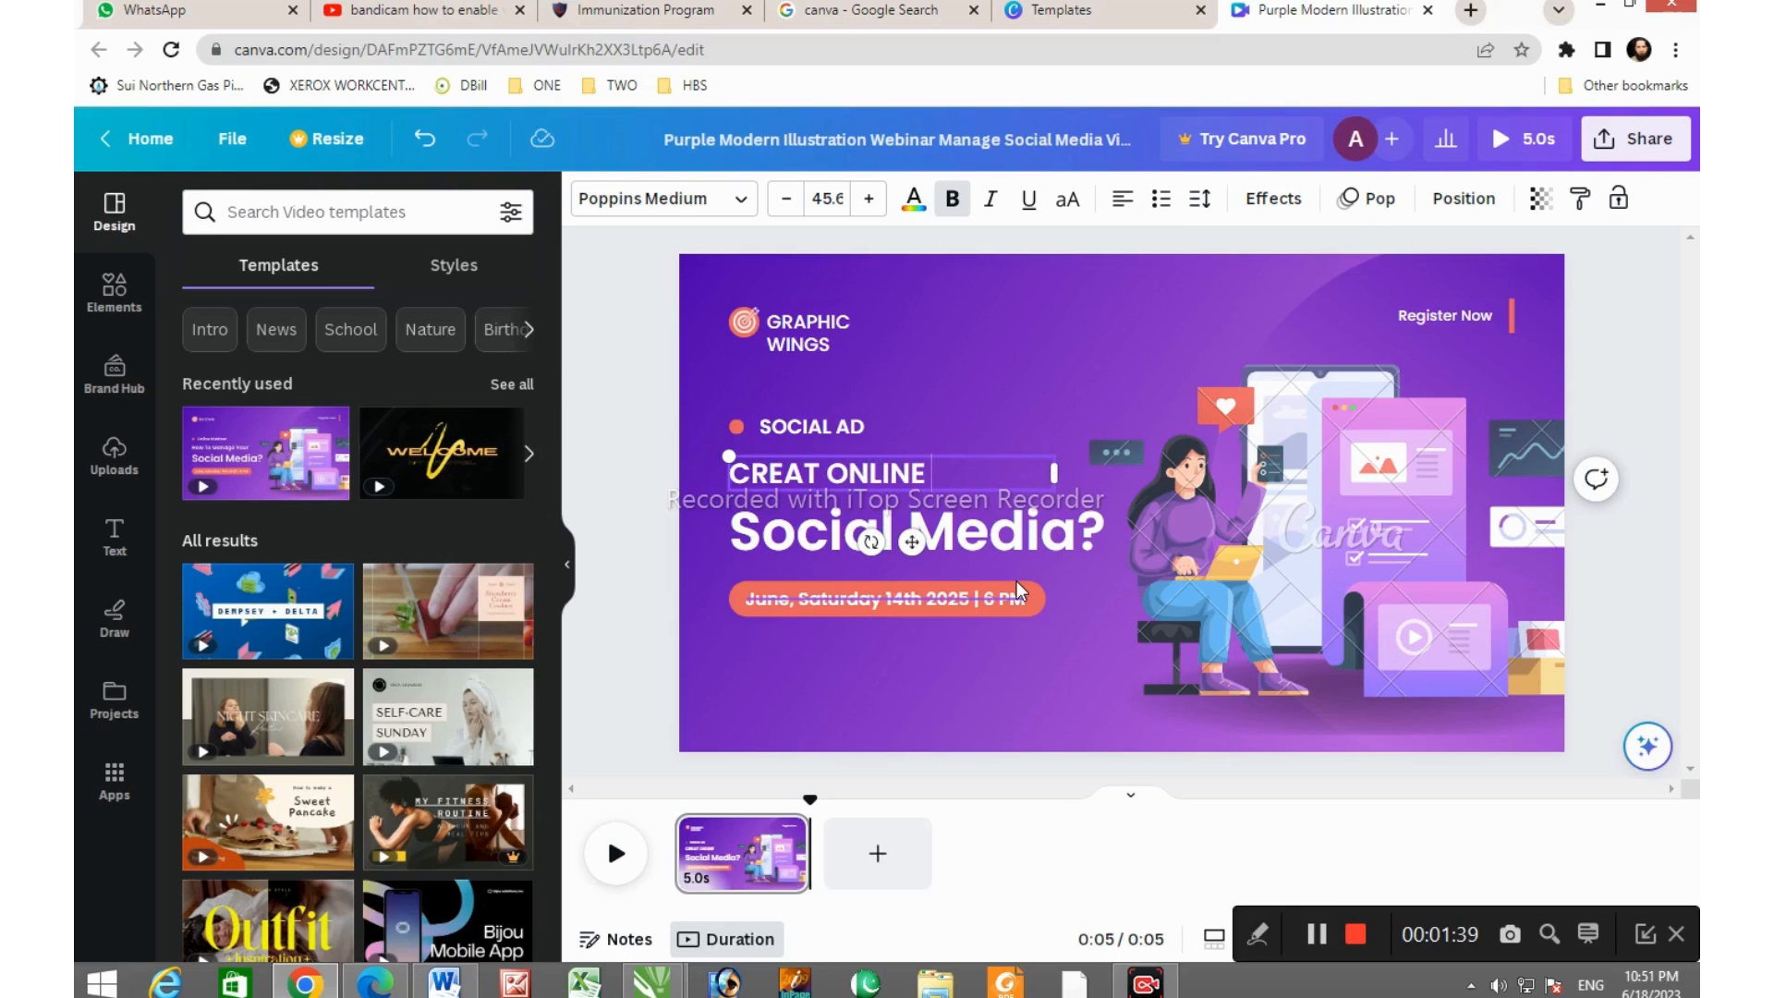
pyautogui.write(' FREE')
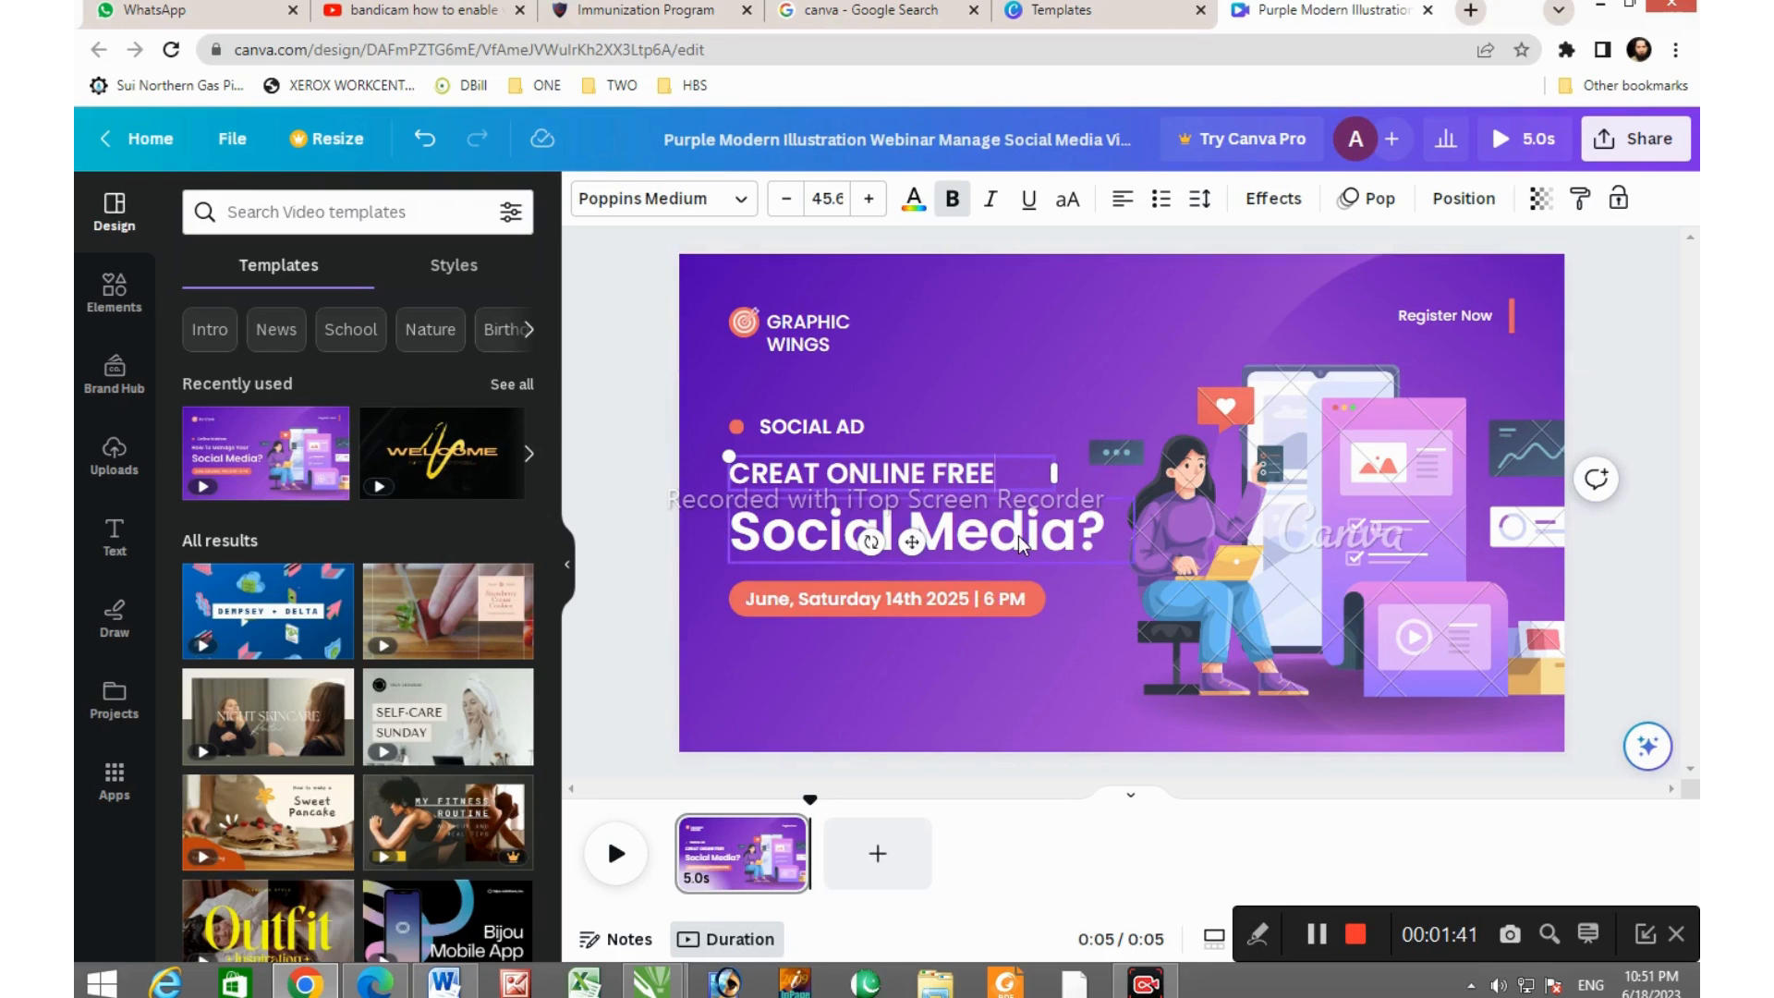
# Add "AD" to the end of the "CREAT ONLINE FREE" line
pyautogui.click(1018, 535)
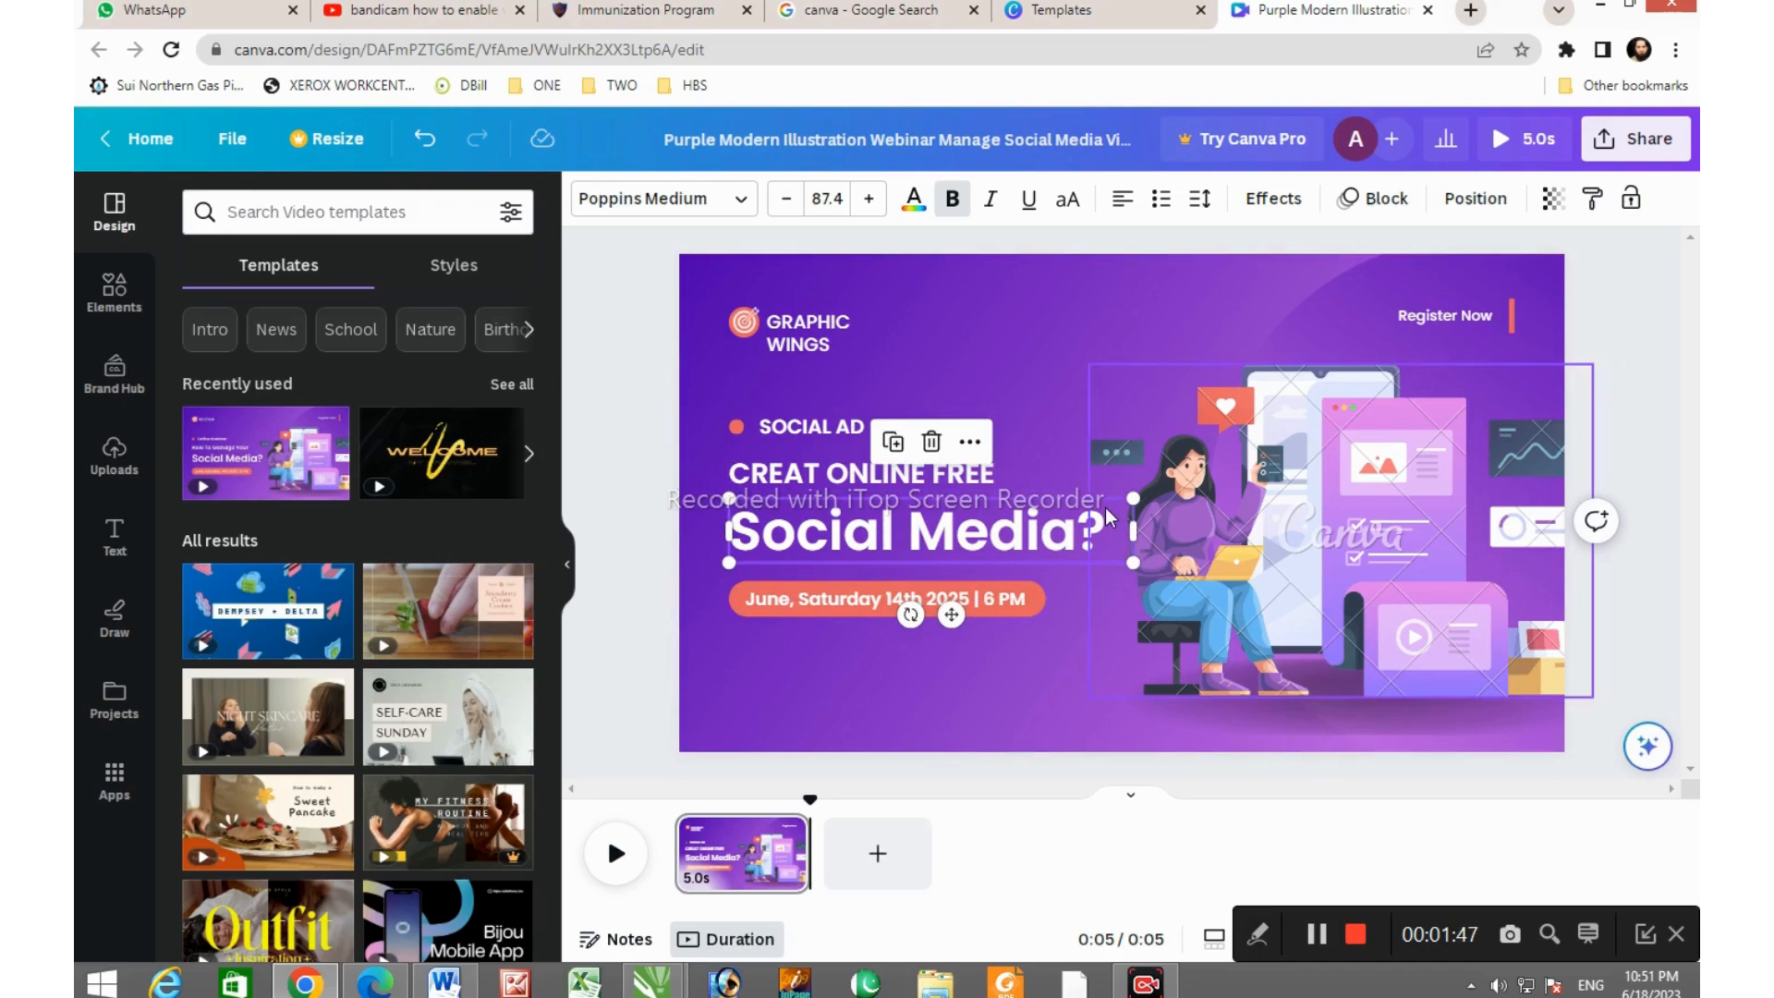
pyautogui.click(1003, 482)
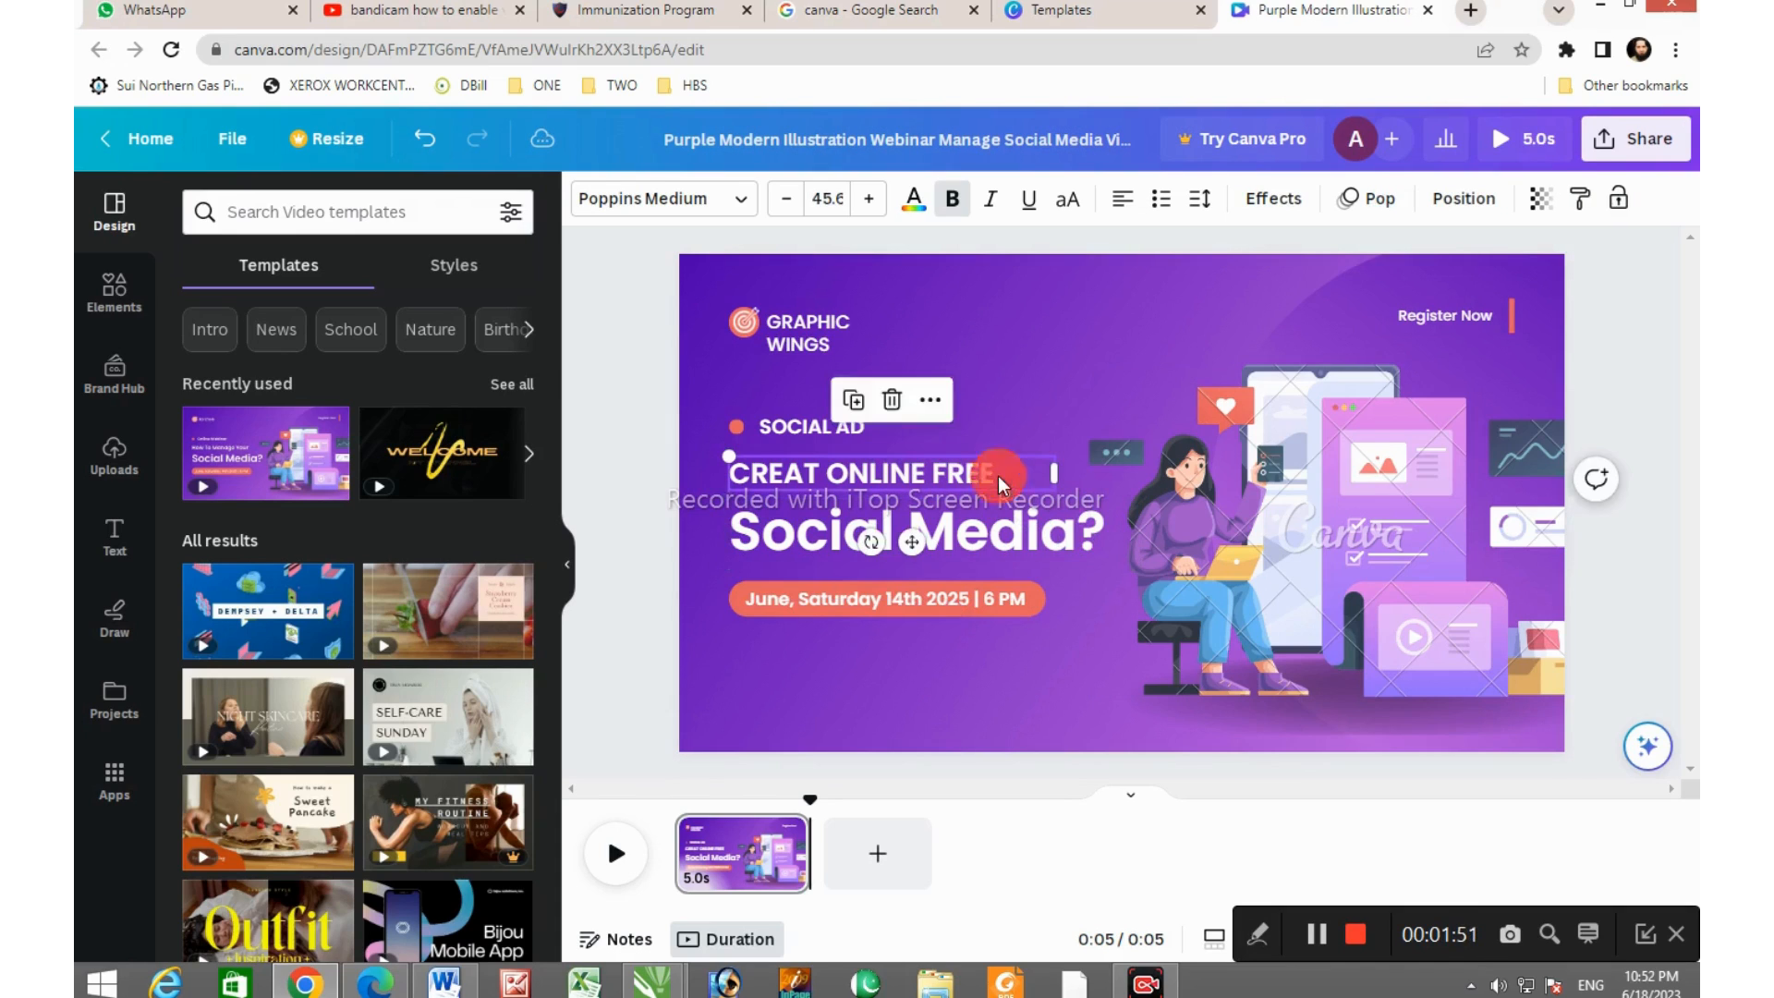
pyautogui.write('ADD')
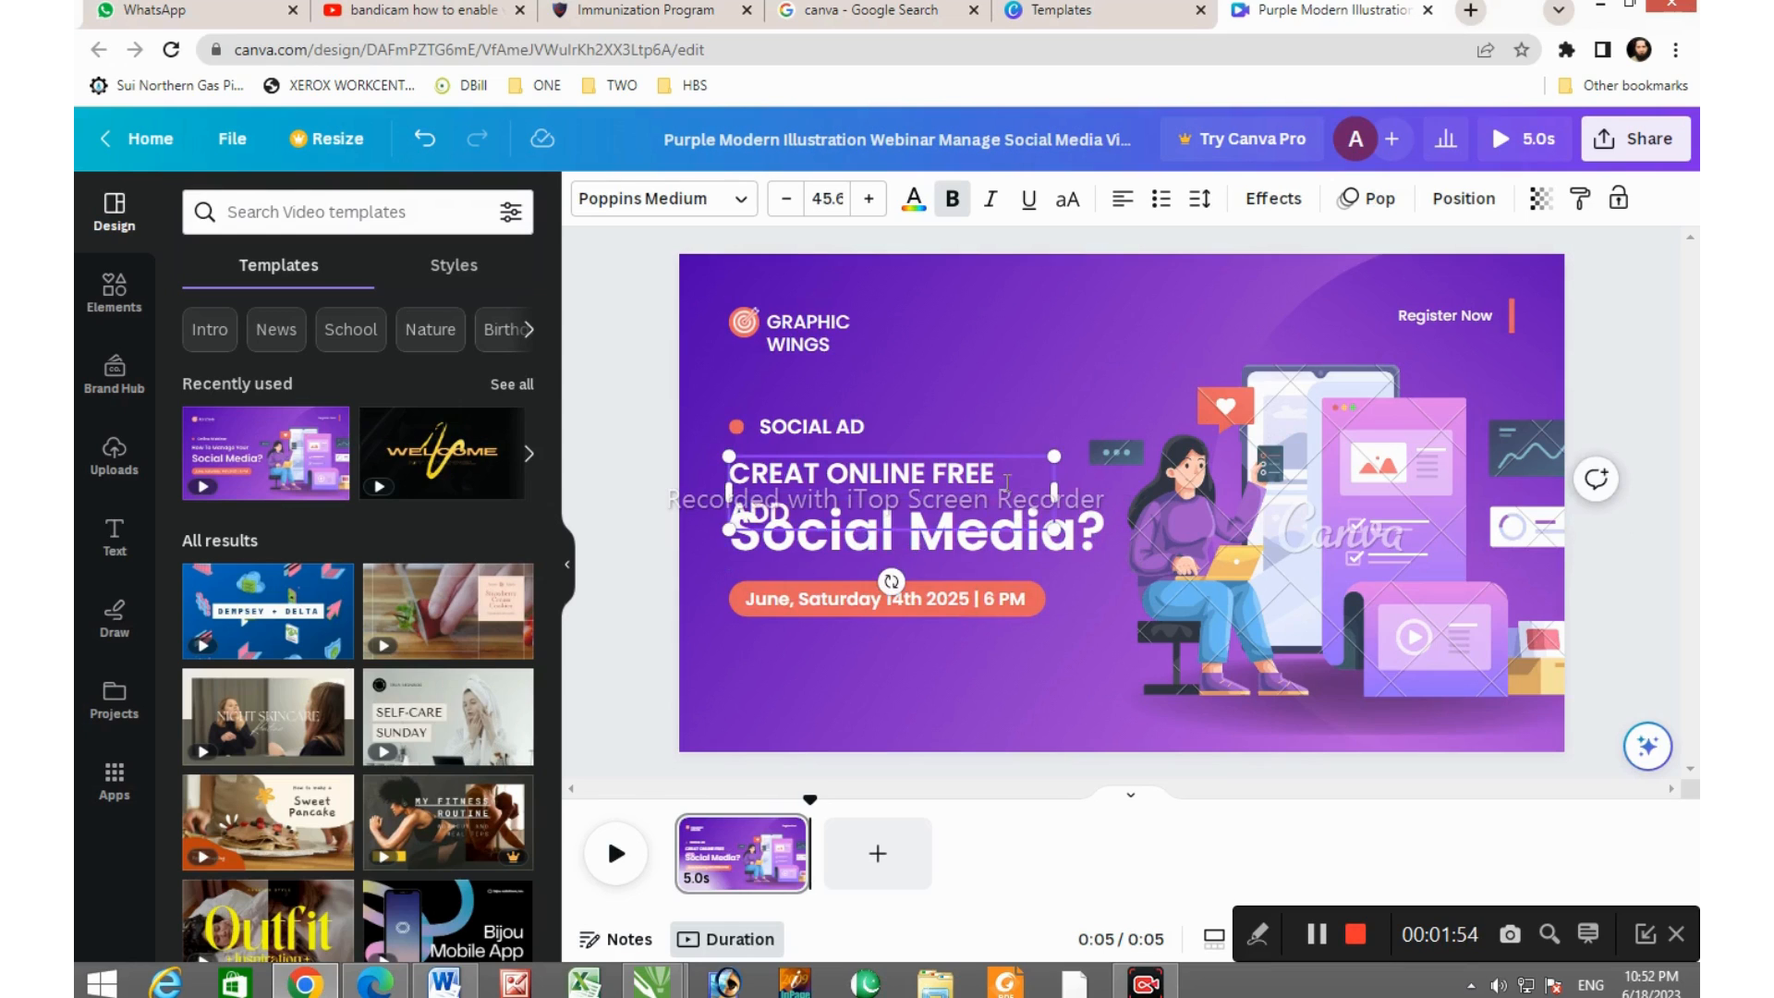
pyautogui.press('BackSpace')
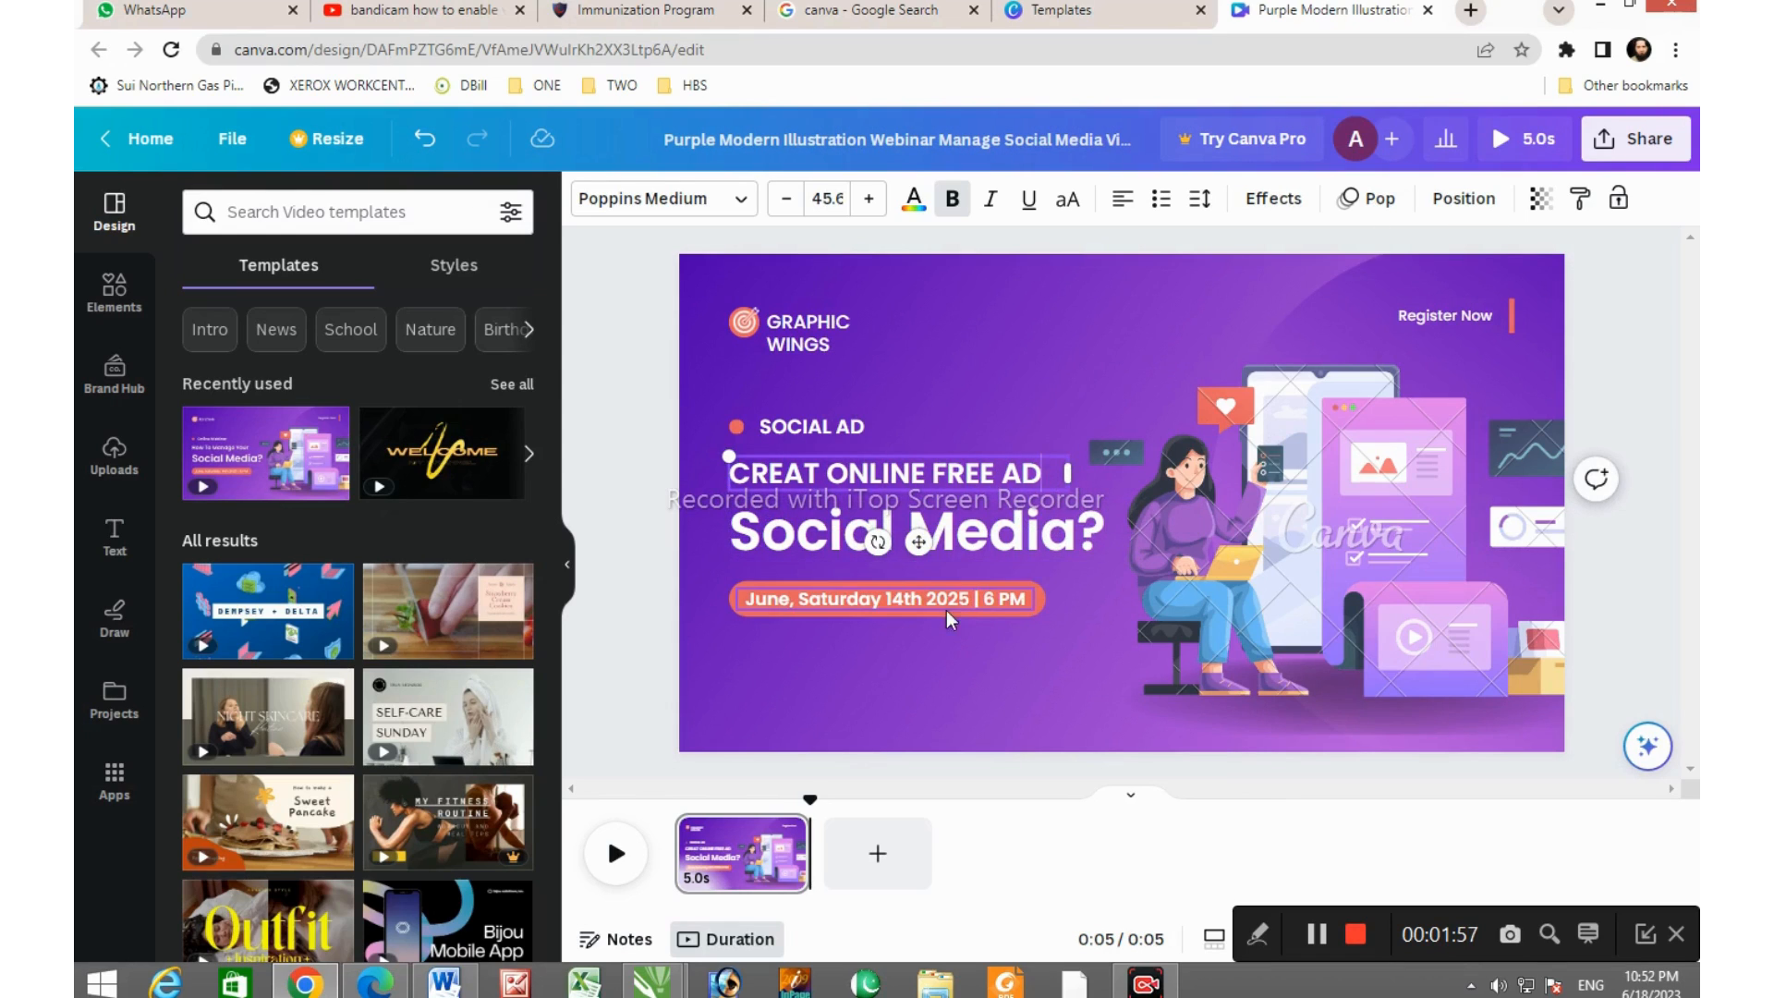
# Play the video from its beginning to preview the edited page's animation
pyautogui.click(1478, 328)
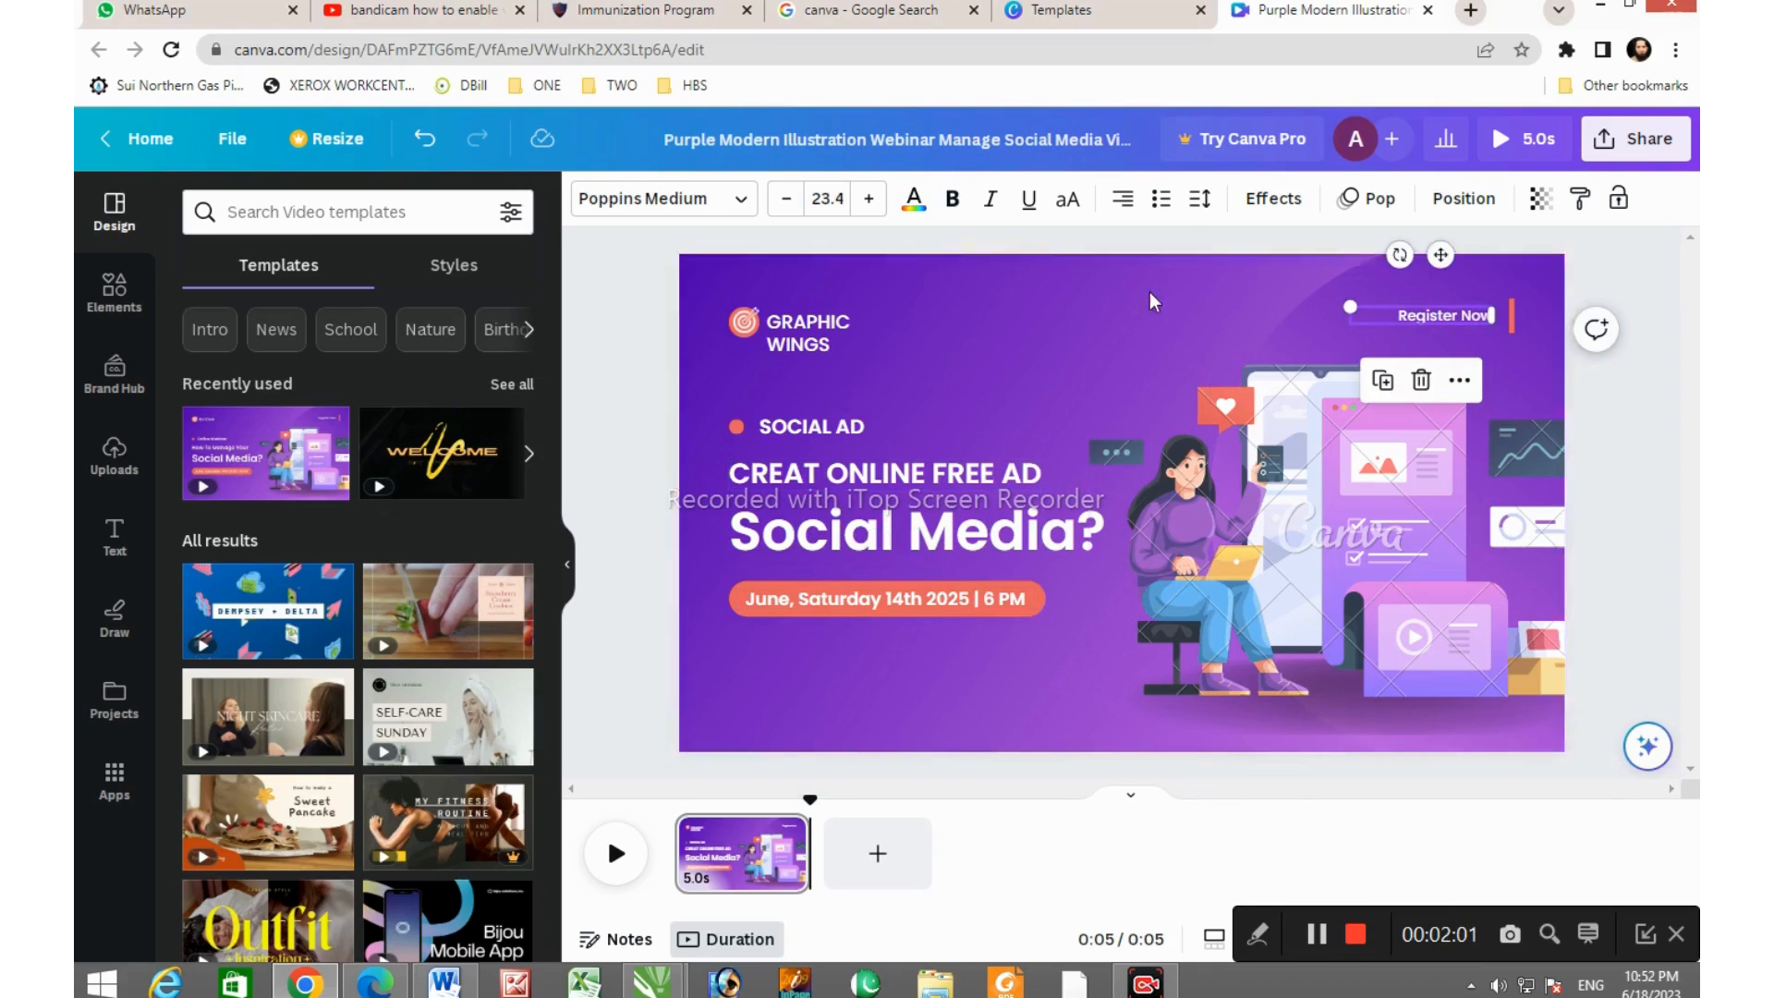
pyautogui.click(1625, 409)
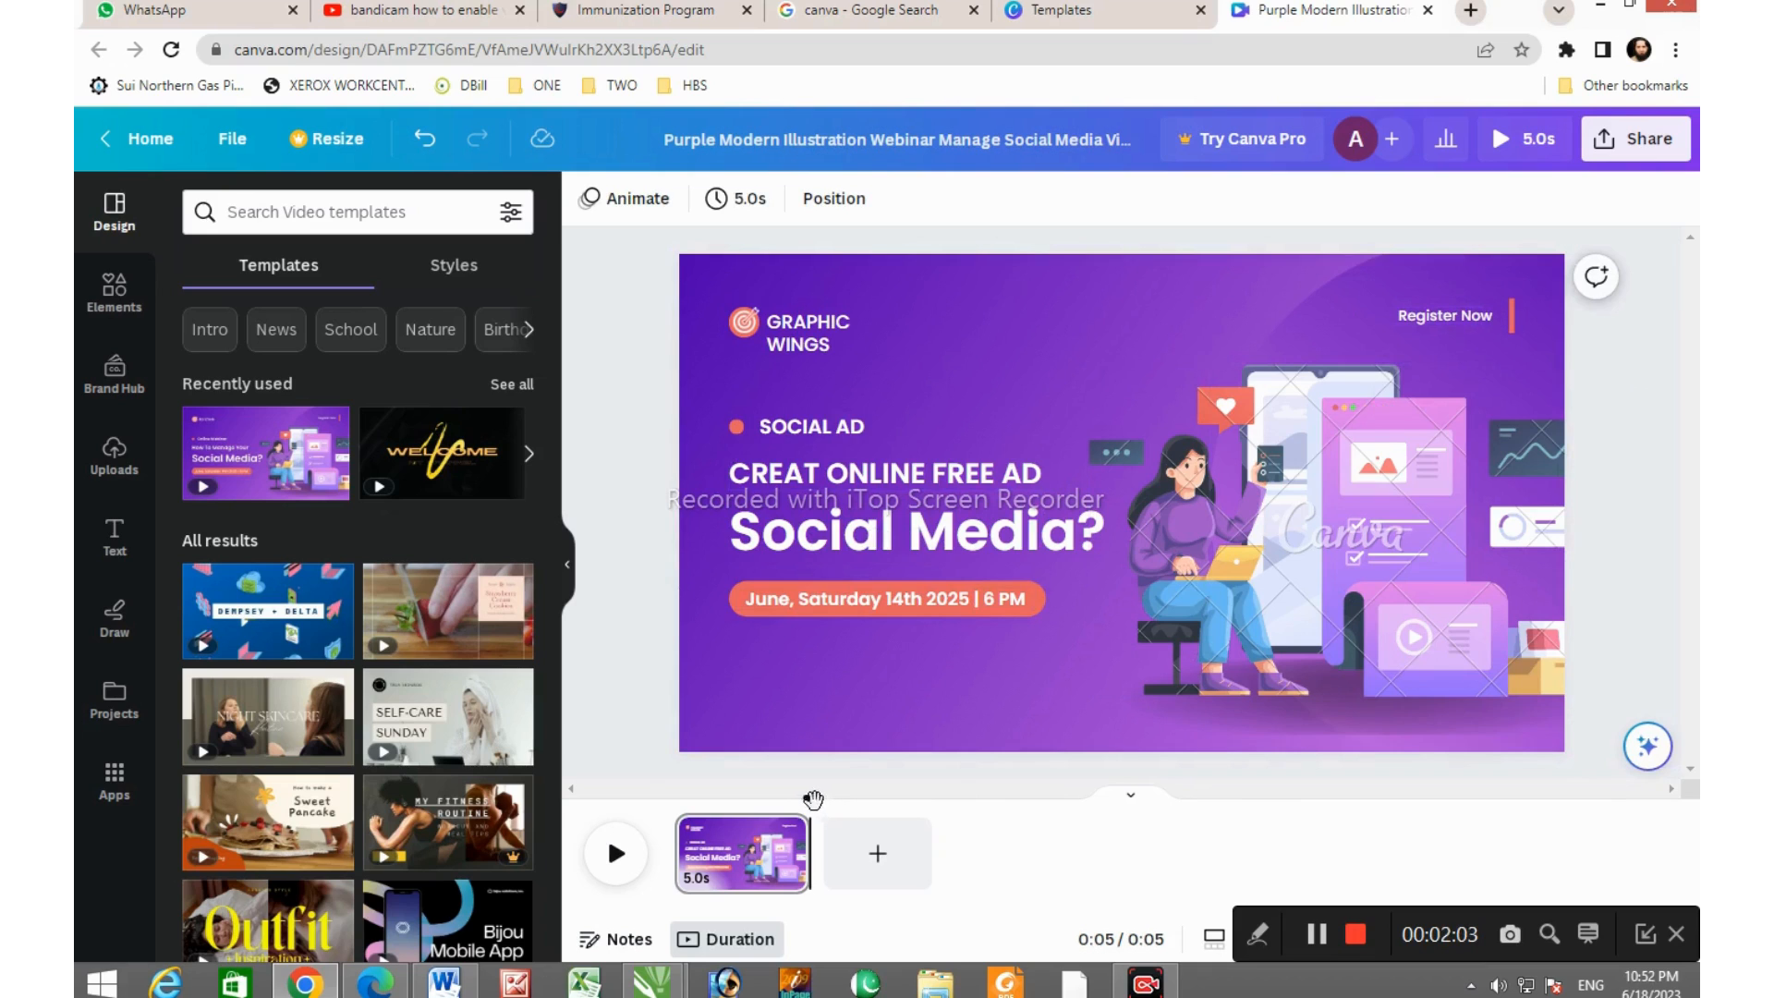
pyautogui.moveTo(810, 799); pyautogui.dragTo(647, 804)
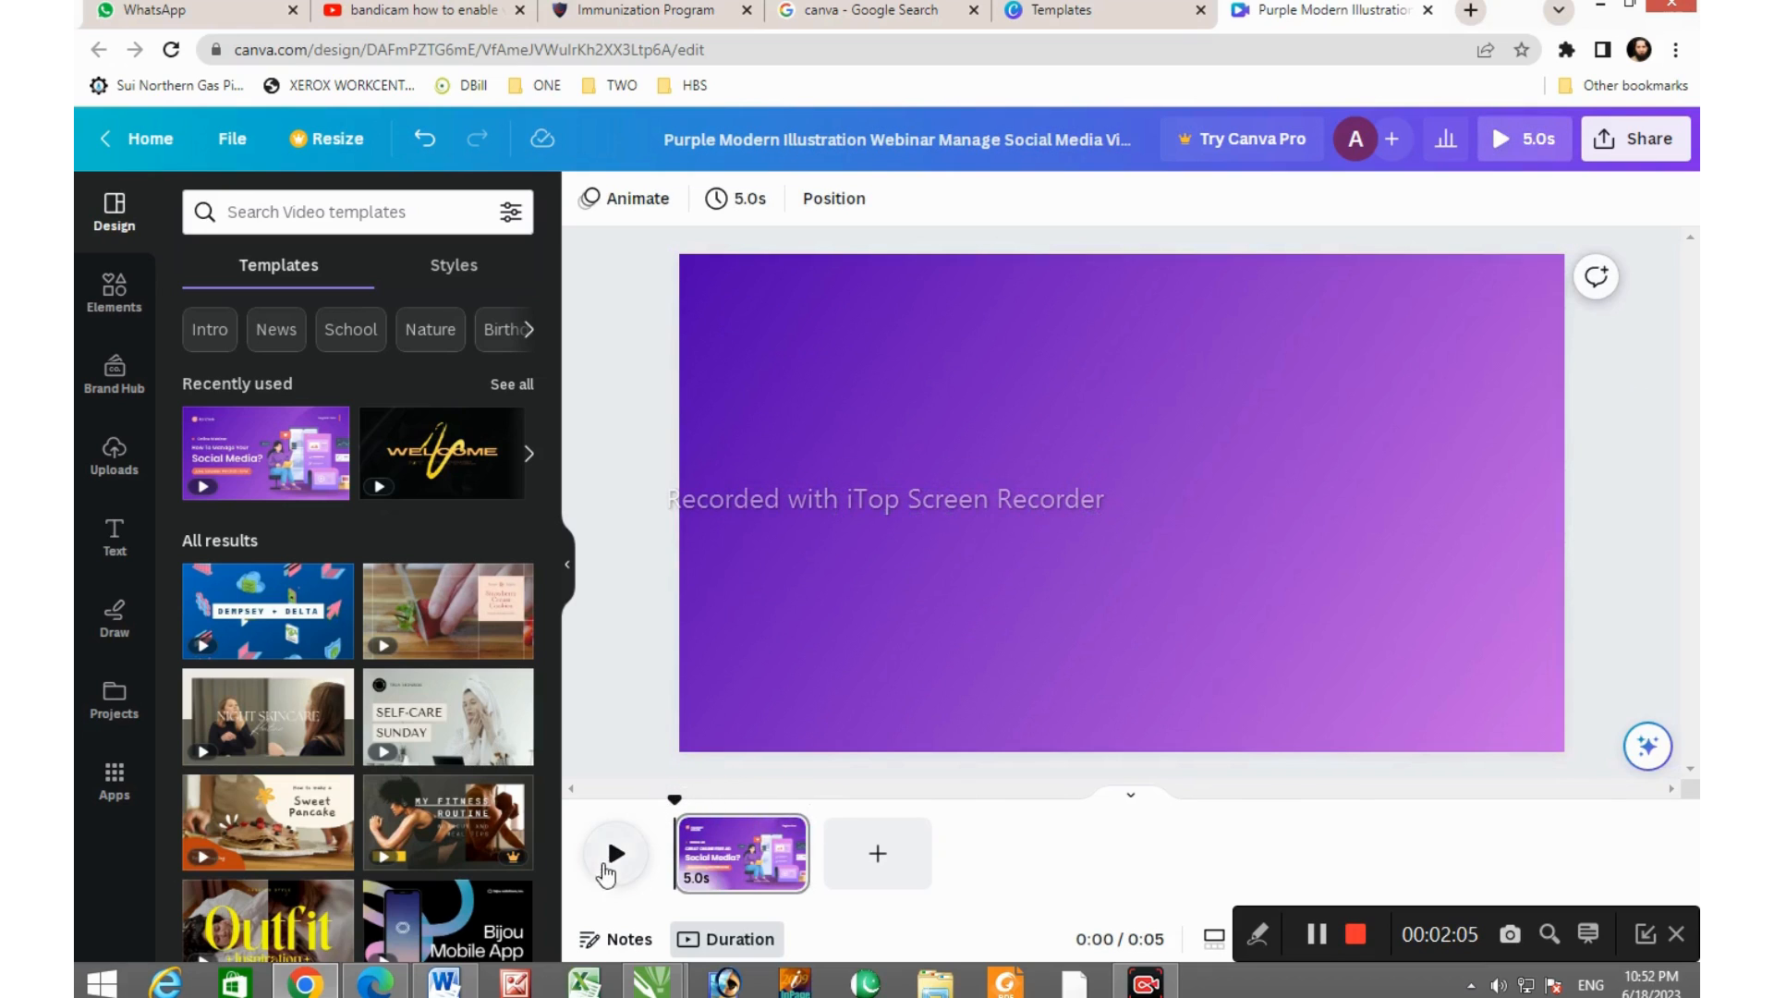
pyautogui.click(608, 867)
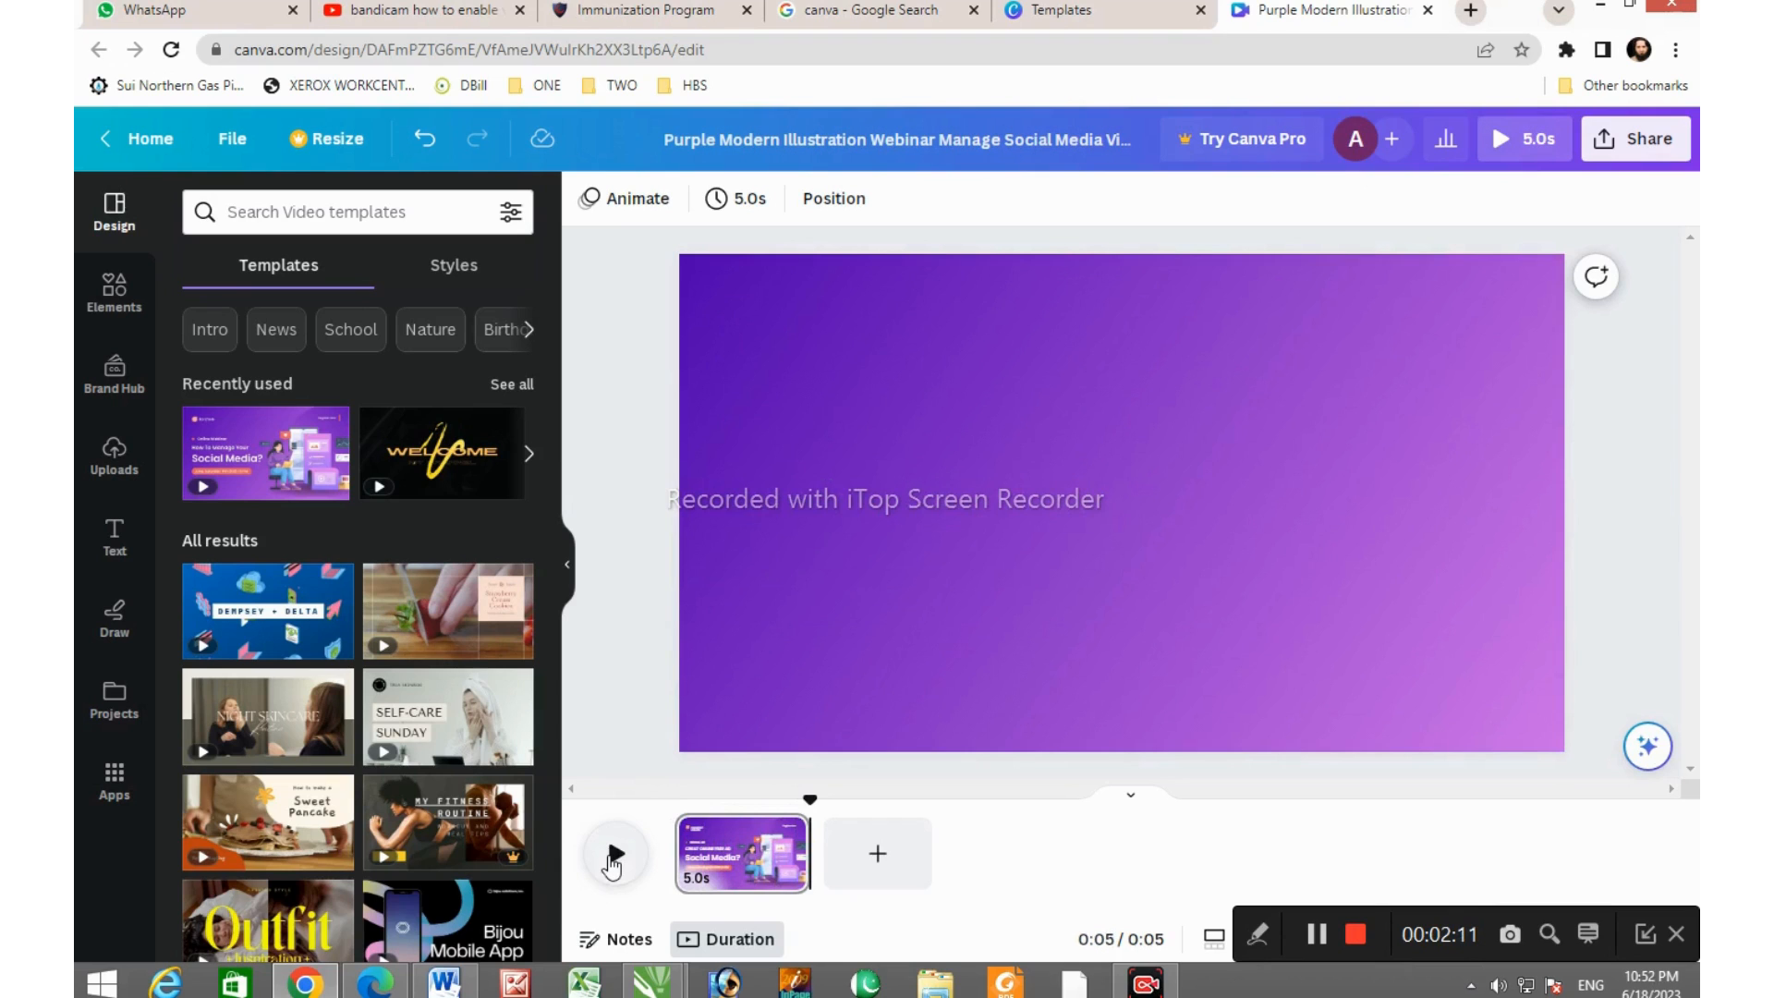
# Download the design as an MP4 video using the free watermarked draft option, and start the file transfer in the download manager
pyautogui.click(1637, 148)
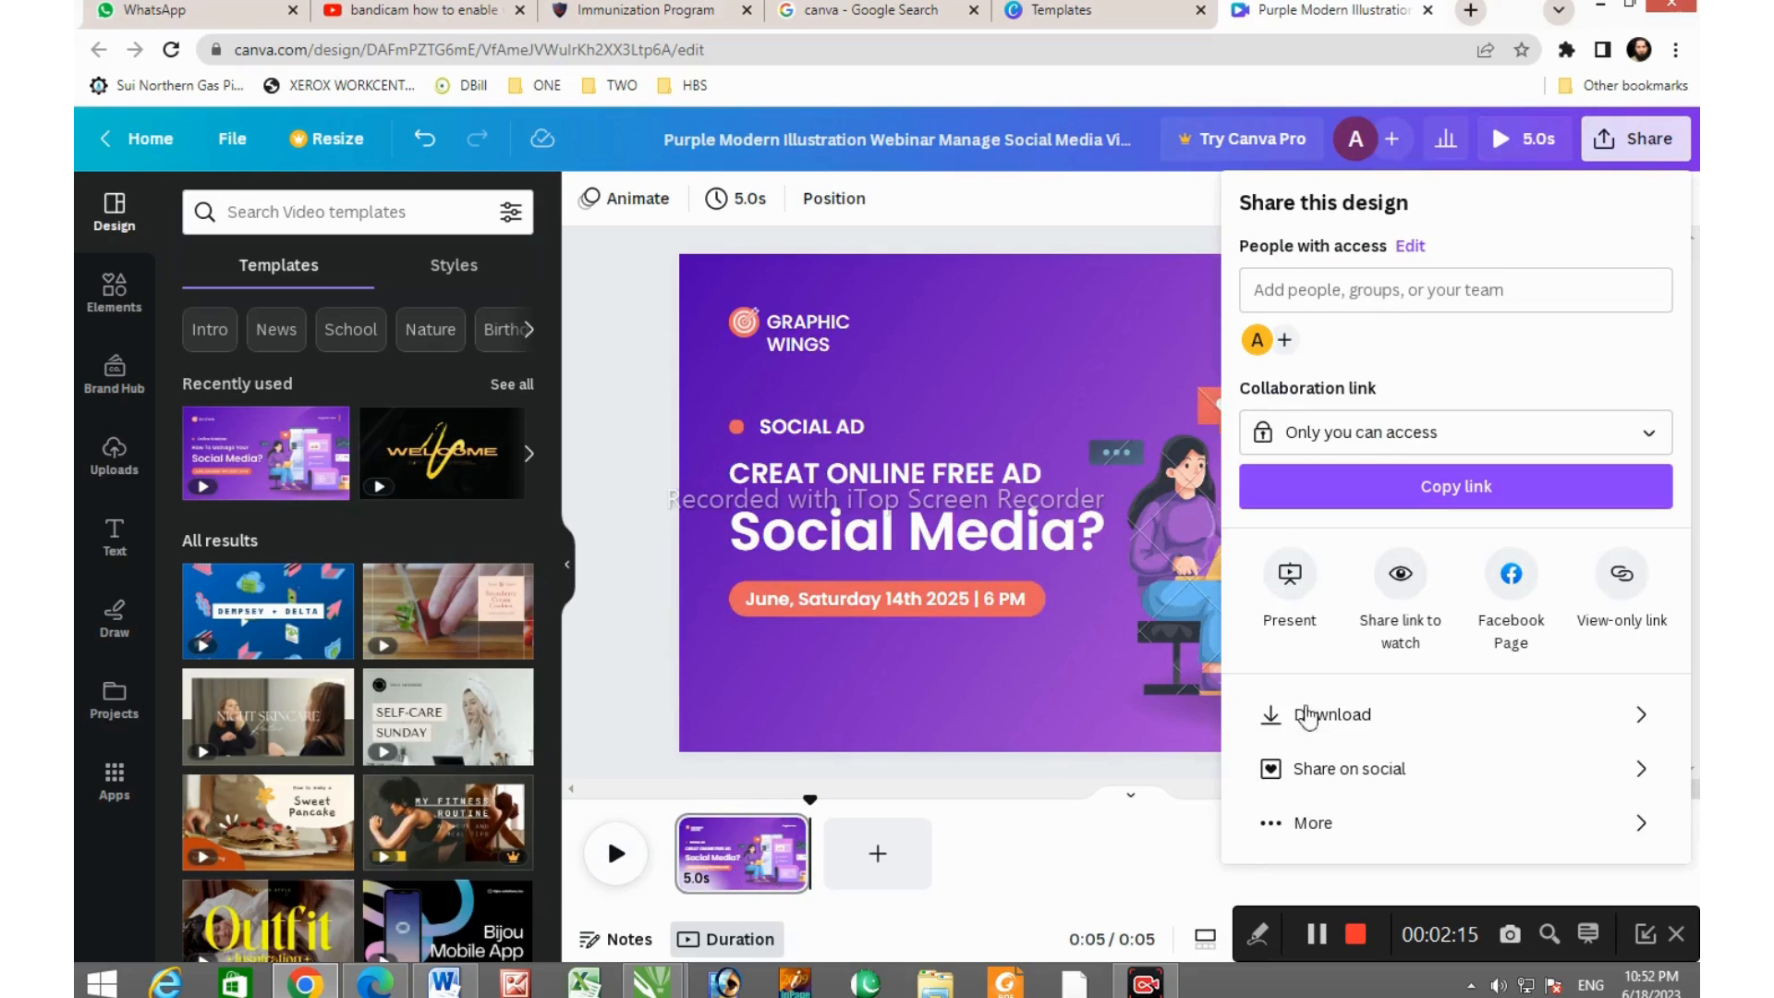
pyautogui.click(1334, 717)
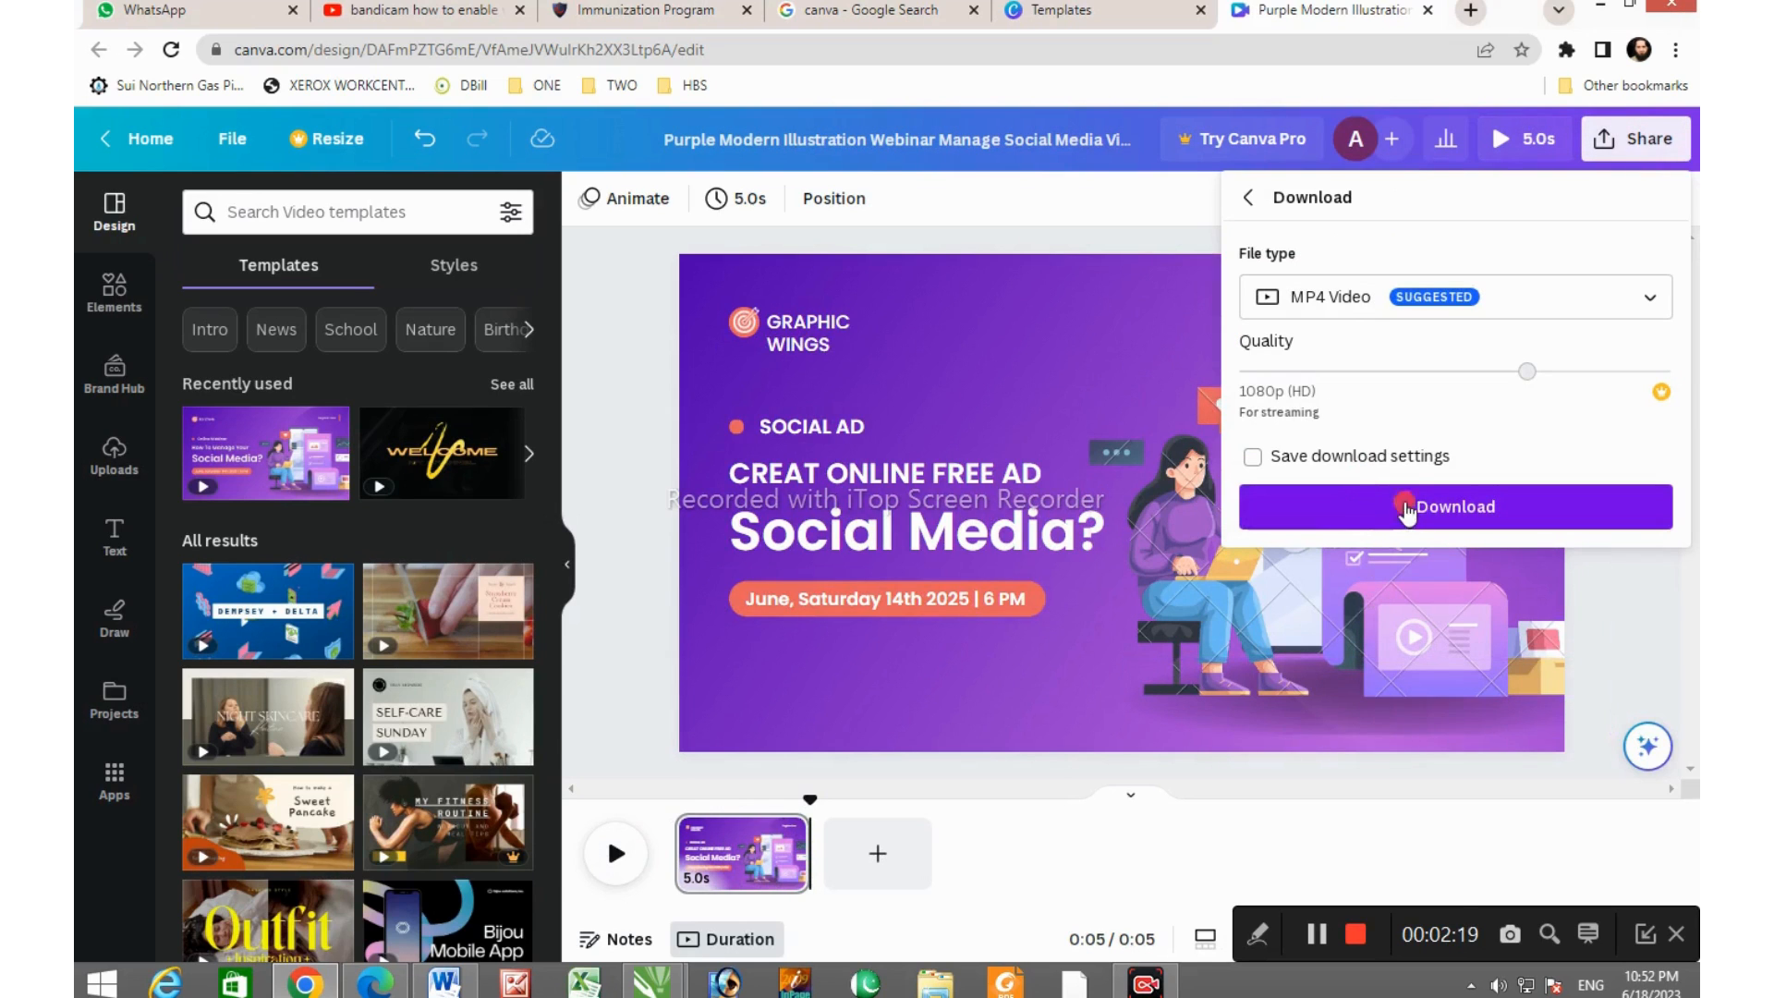
pyautogui.click(1405, 510)
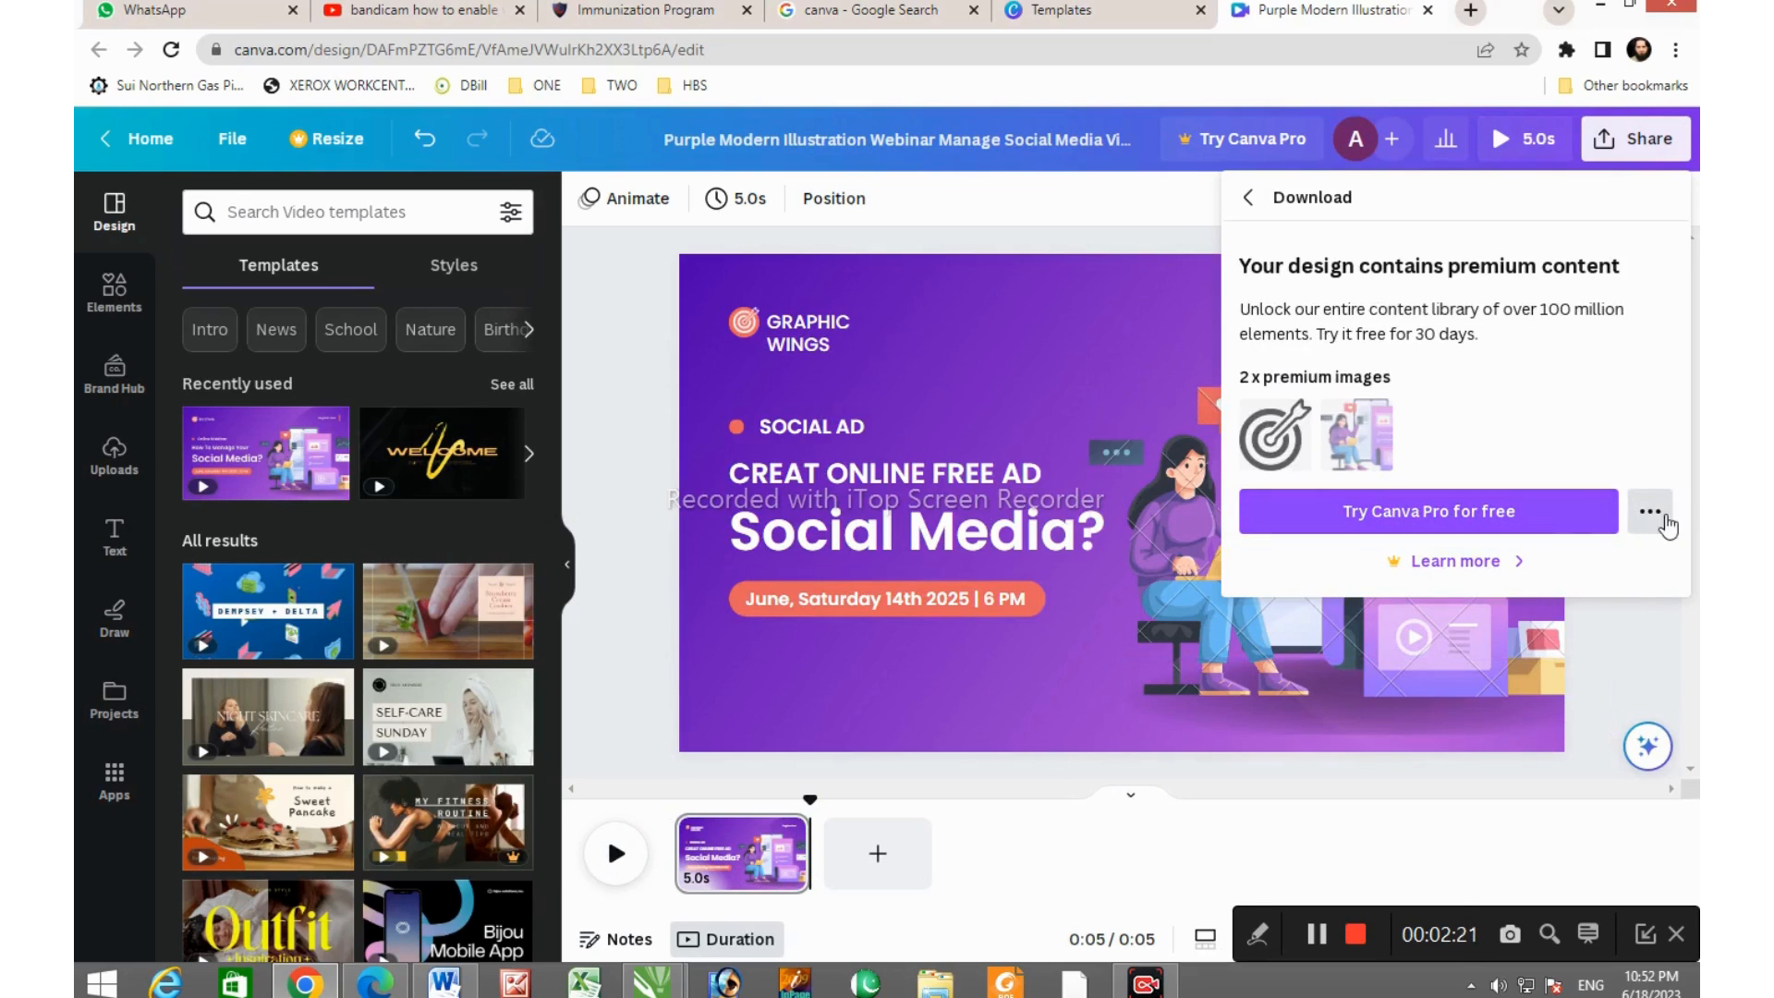
pyautogui.click(1661, 518)
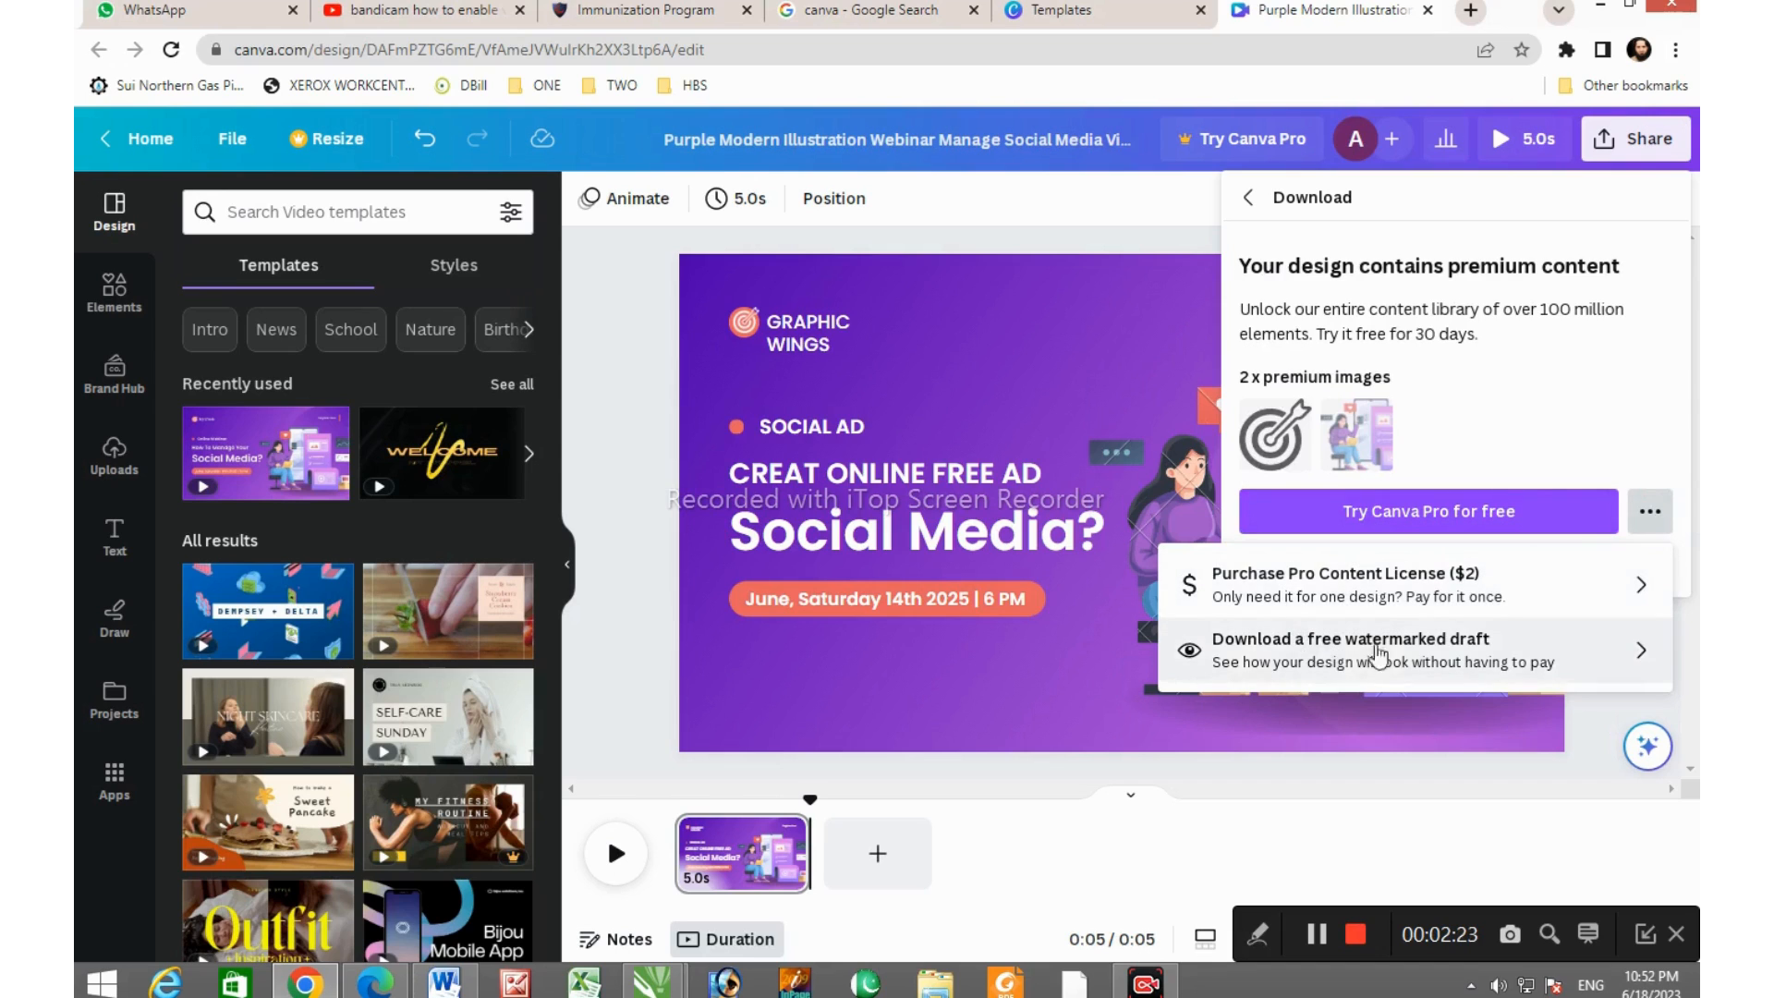
pyautogui.click(1332, 650)
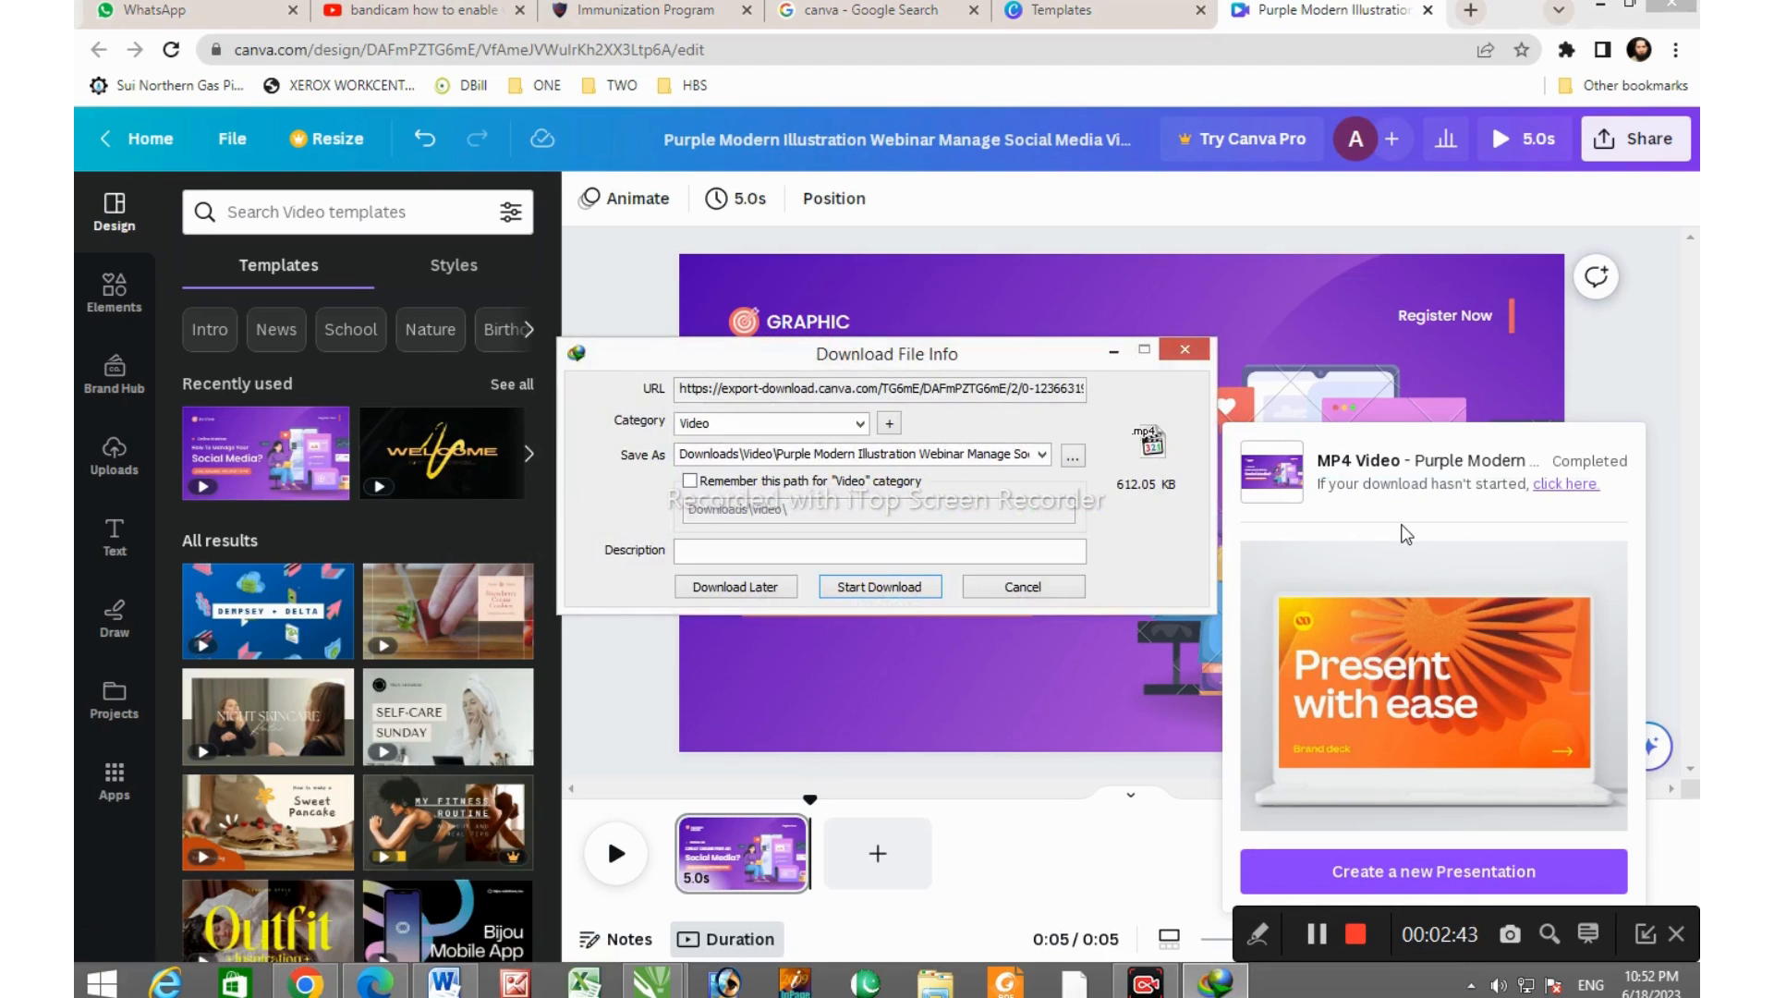
pyautogui.click(877, 588)
pyautogui.click(935, 536)
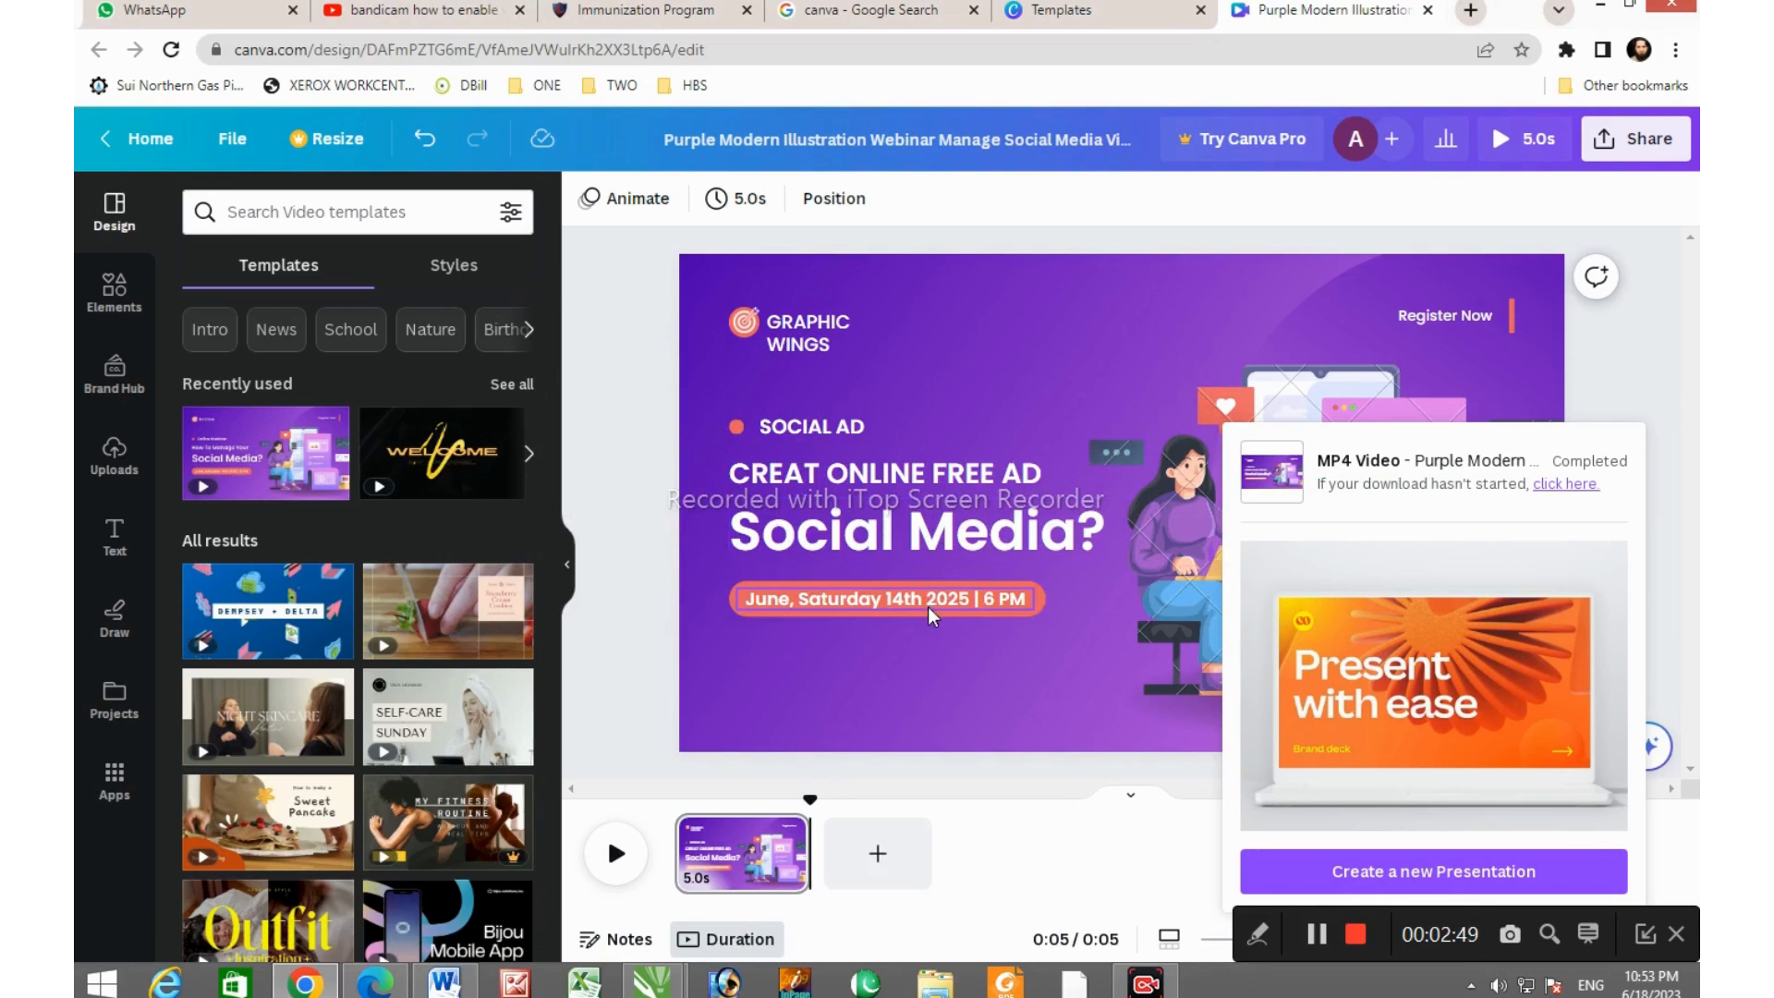
# Minimize the browser and open the Video folder inside This PC's Downloads folder in File Explorer
pyautogui.click(1600, 5)
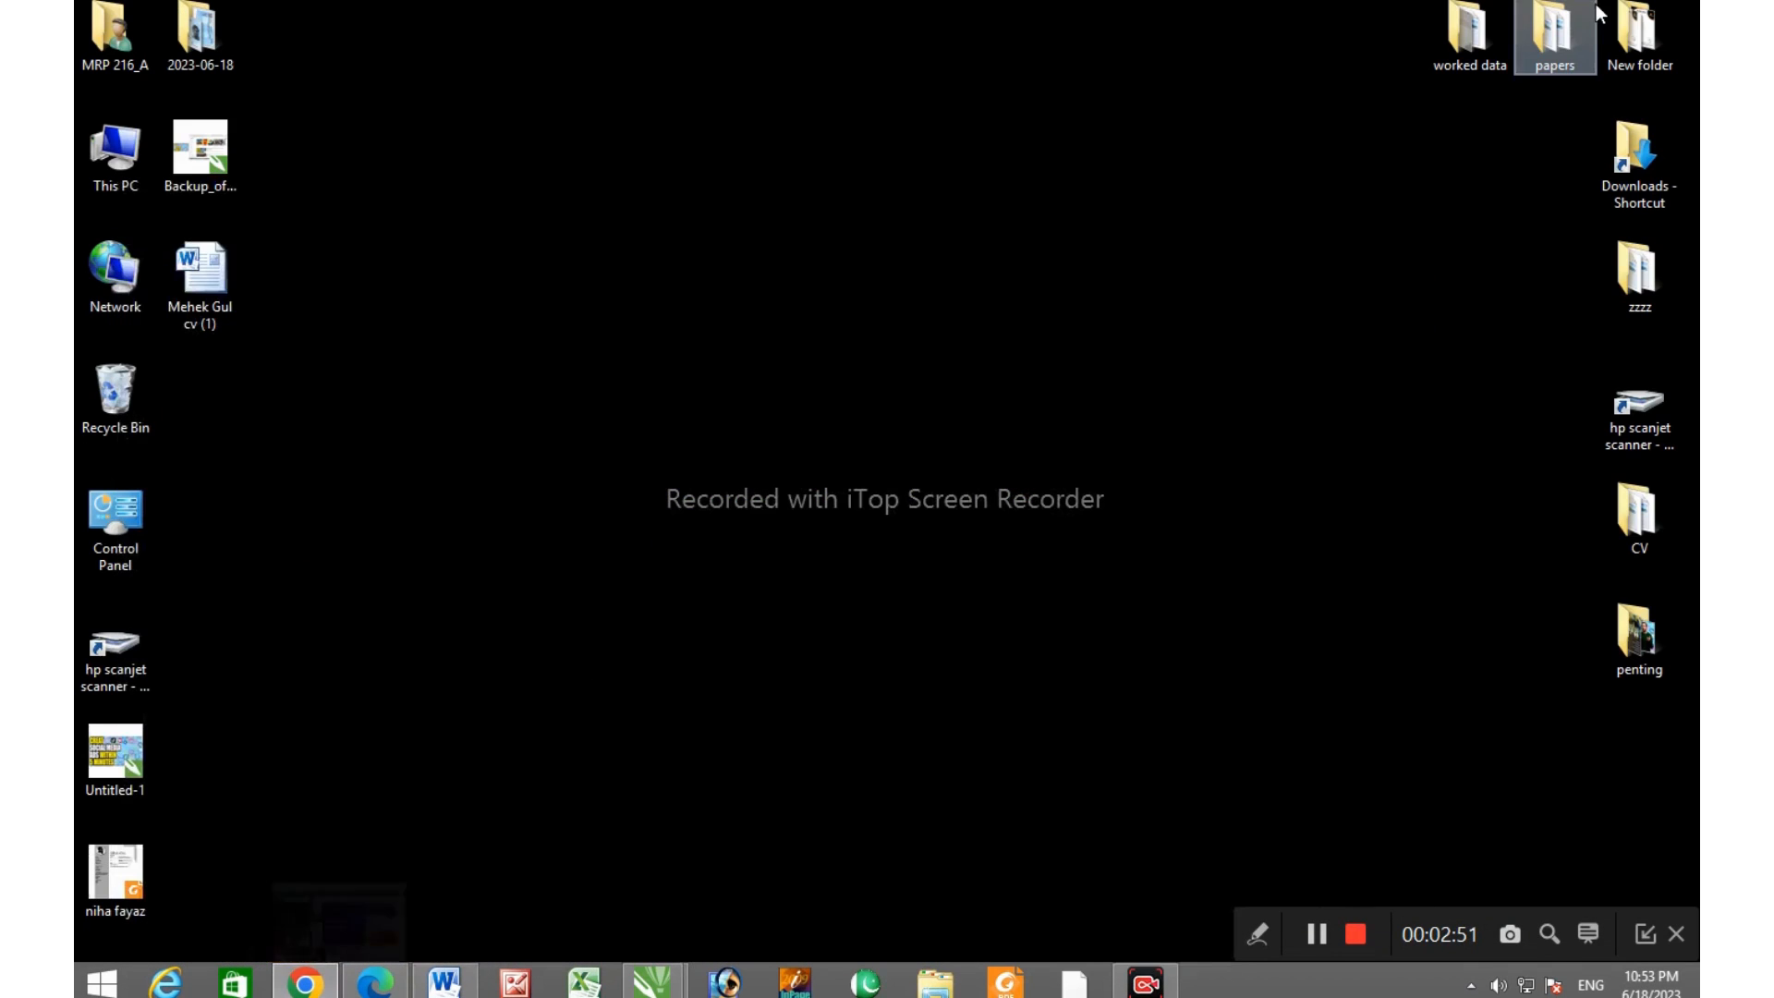
pyautogui.click(81, 139)
pyautogui.doubleClick(81, 139)
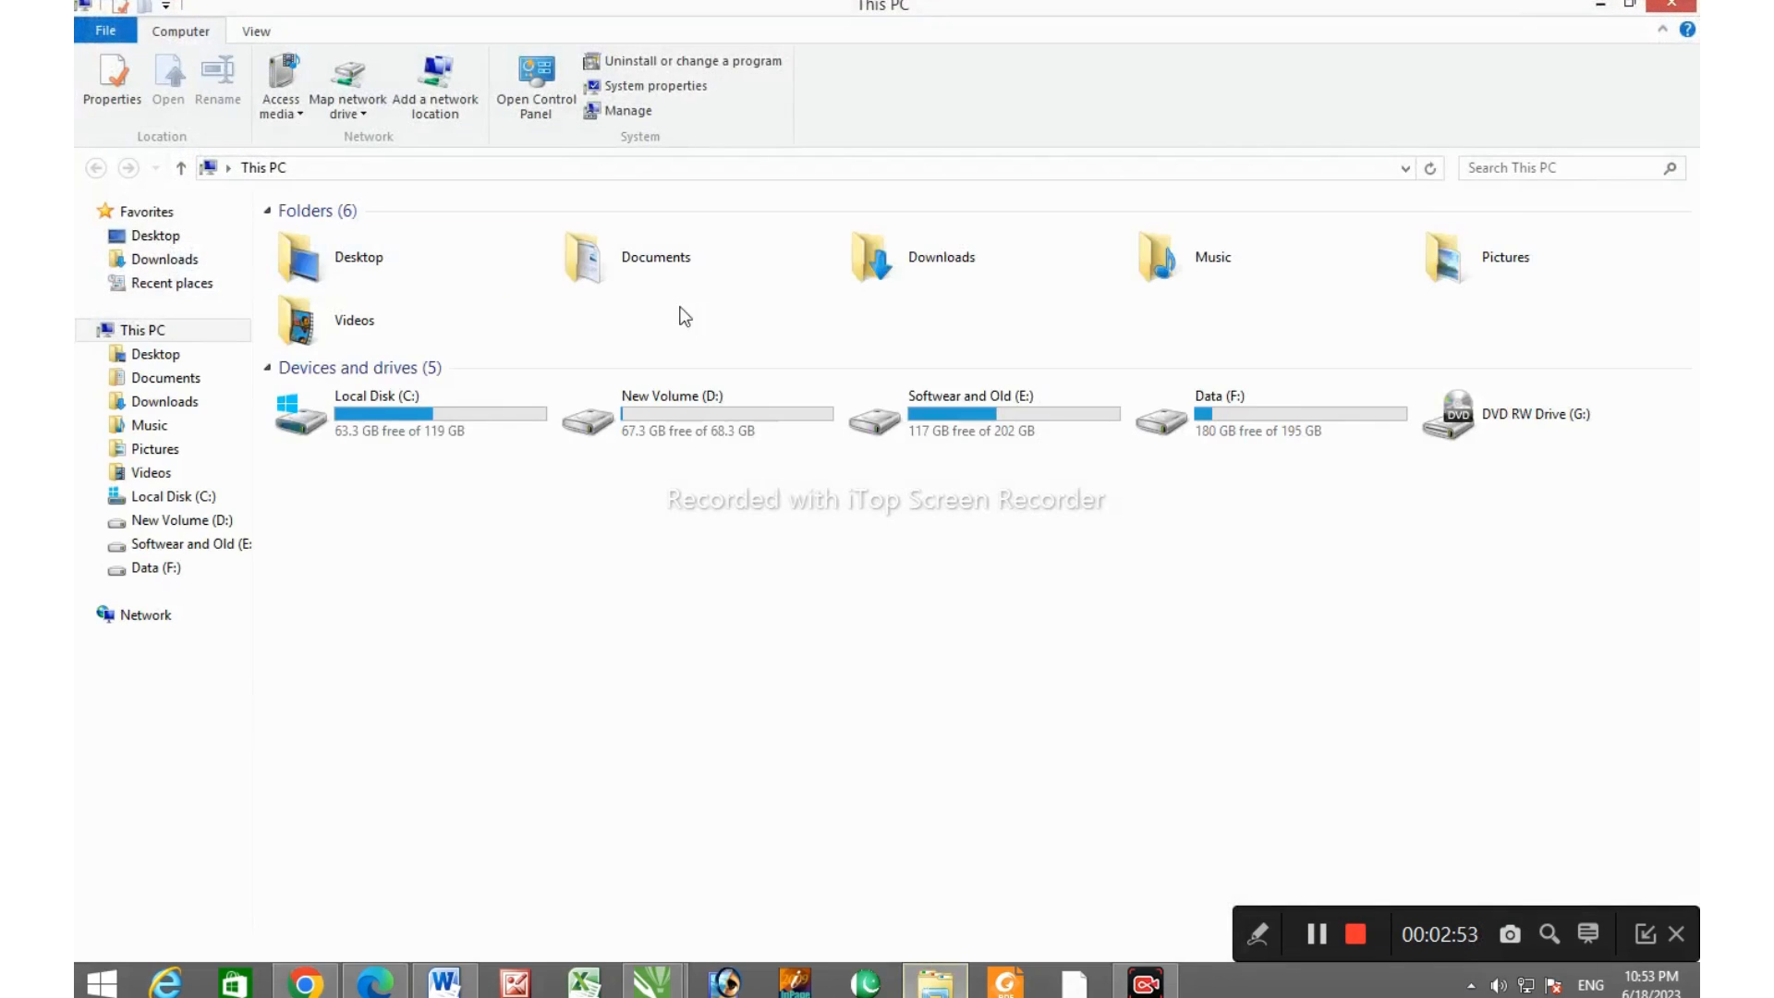
pyautogui.doubleClick(863, 255)
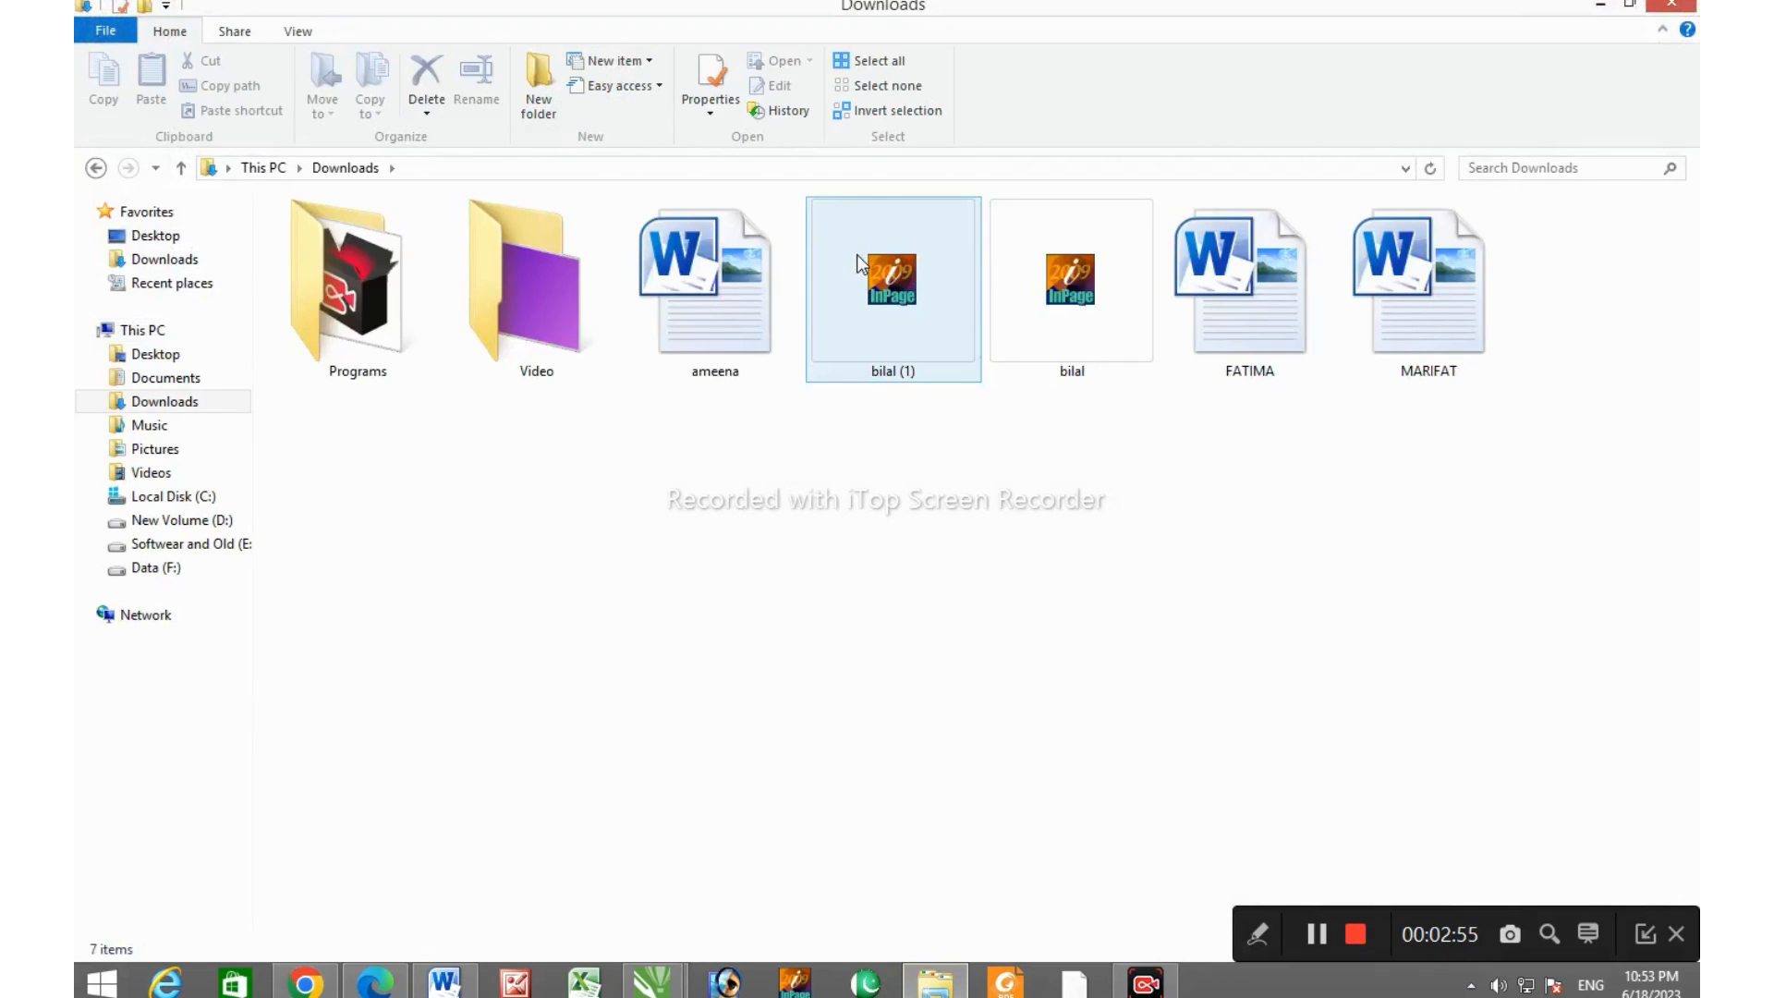
pyautogui.click(497, 296)
pyautogui.doubleClick(497, 296)
# Play the downloaded "Purple Modern Illustration Webinar Manage Social Media Video" file with Windows Media Player
pyautogui.click(356, 246)
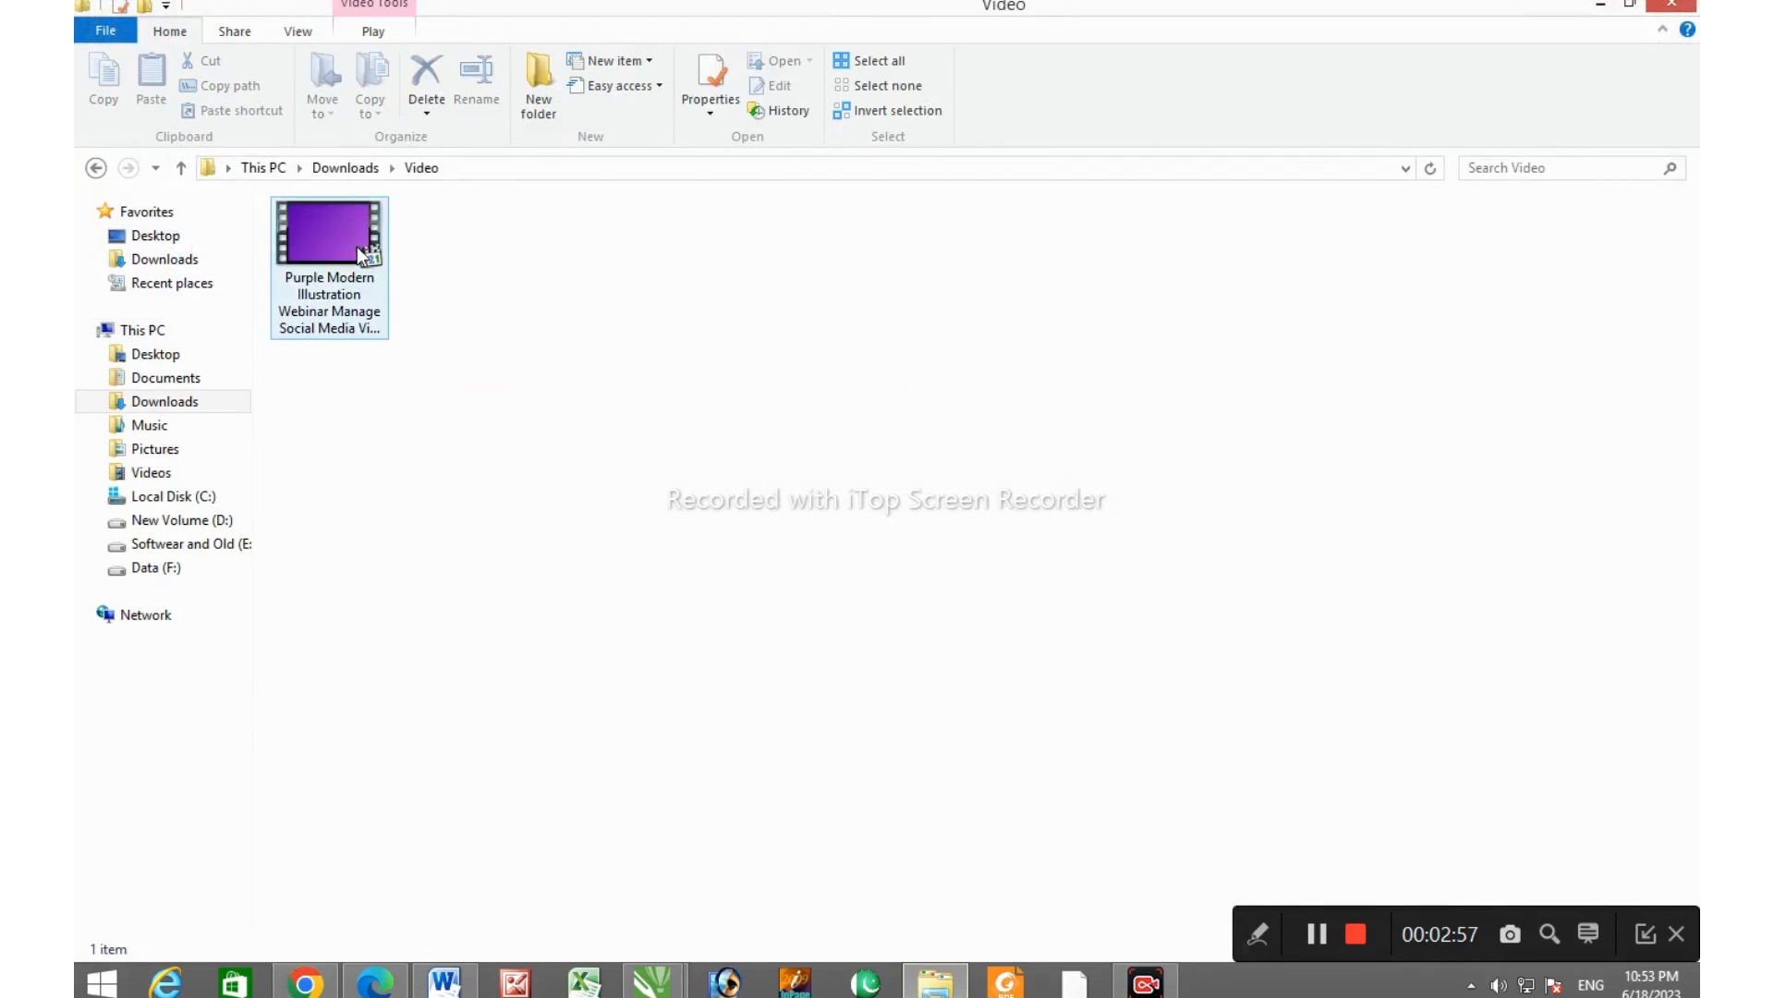
pyautogui.rightClick(356, 247)
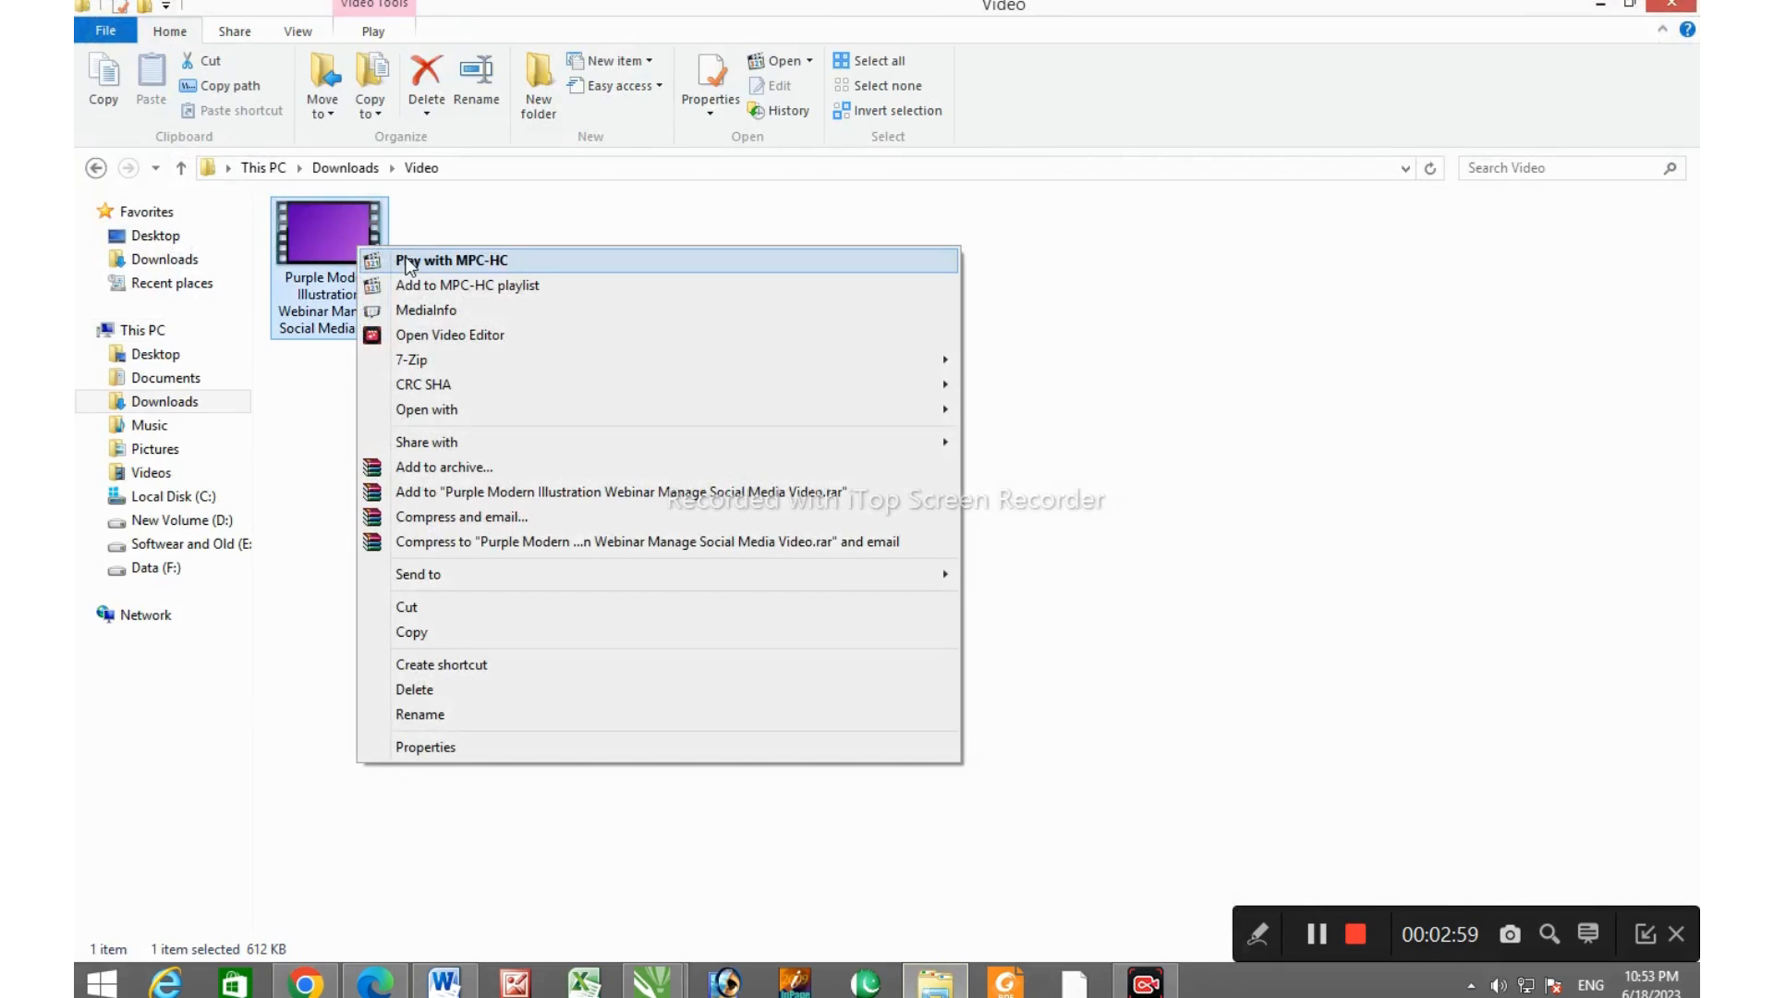
pyautogui.moveTo(450, 416)
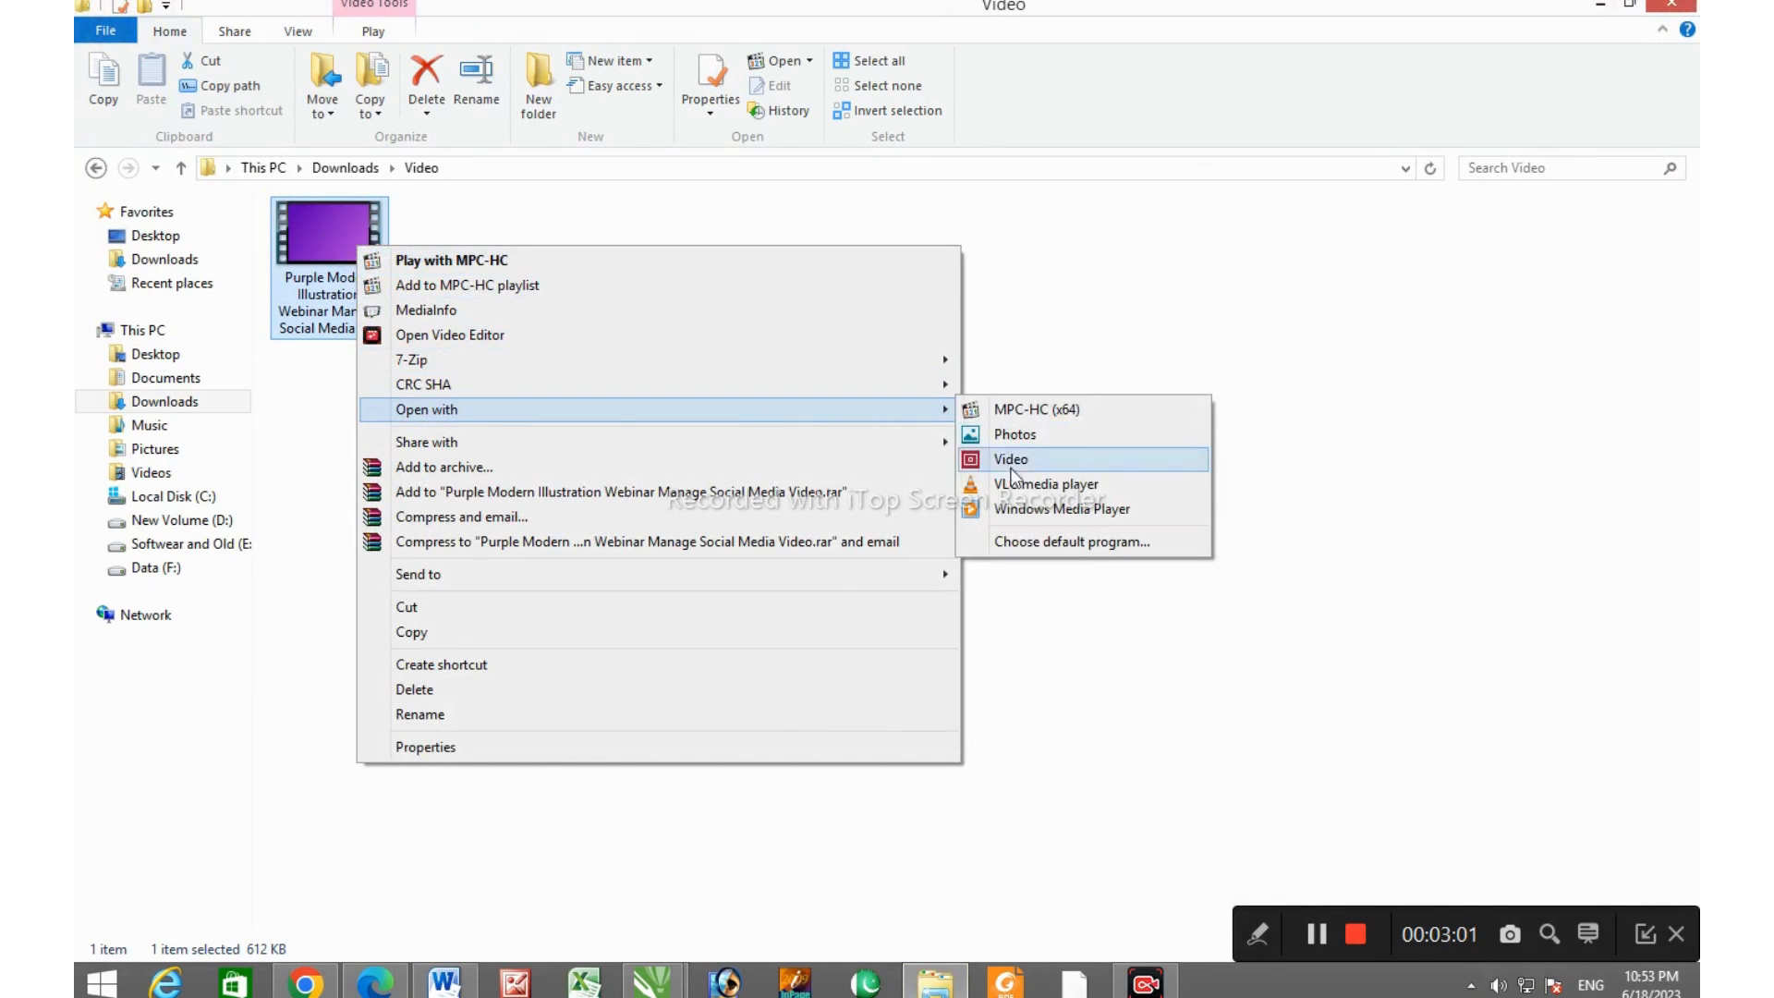
pyautogui.click(1009, 501)
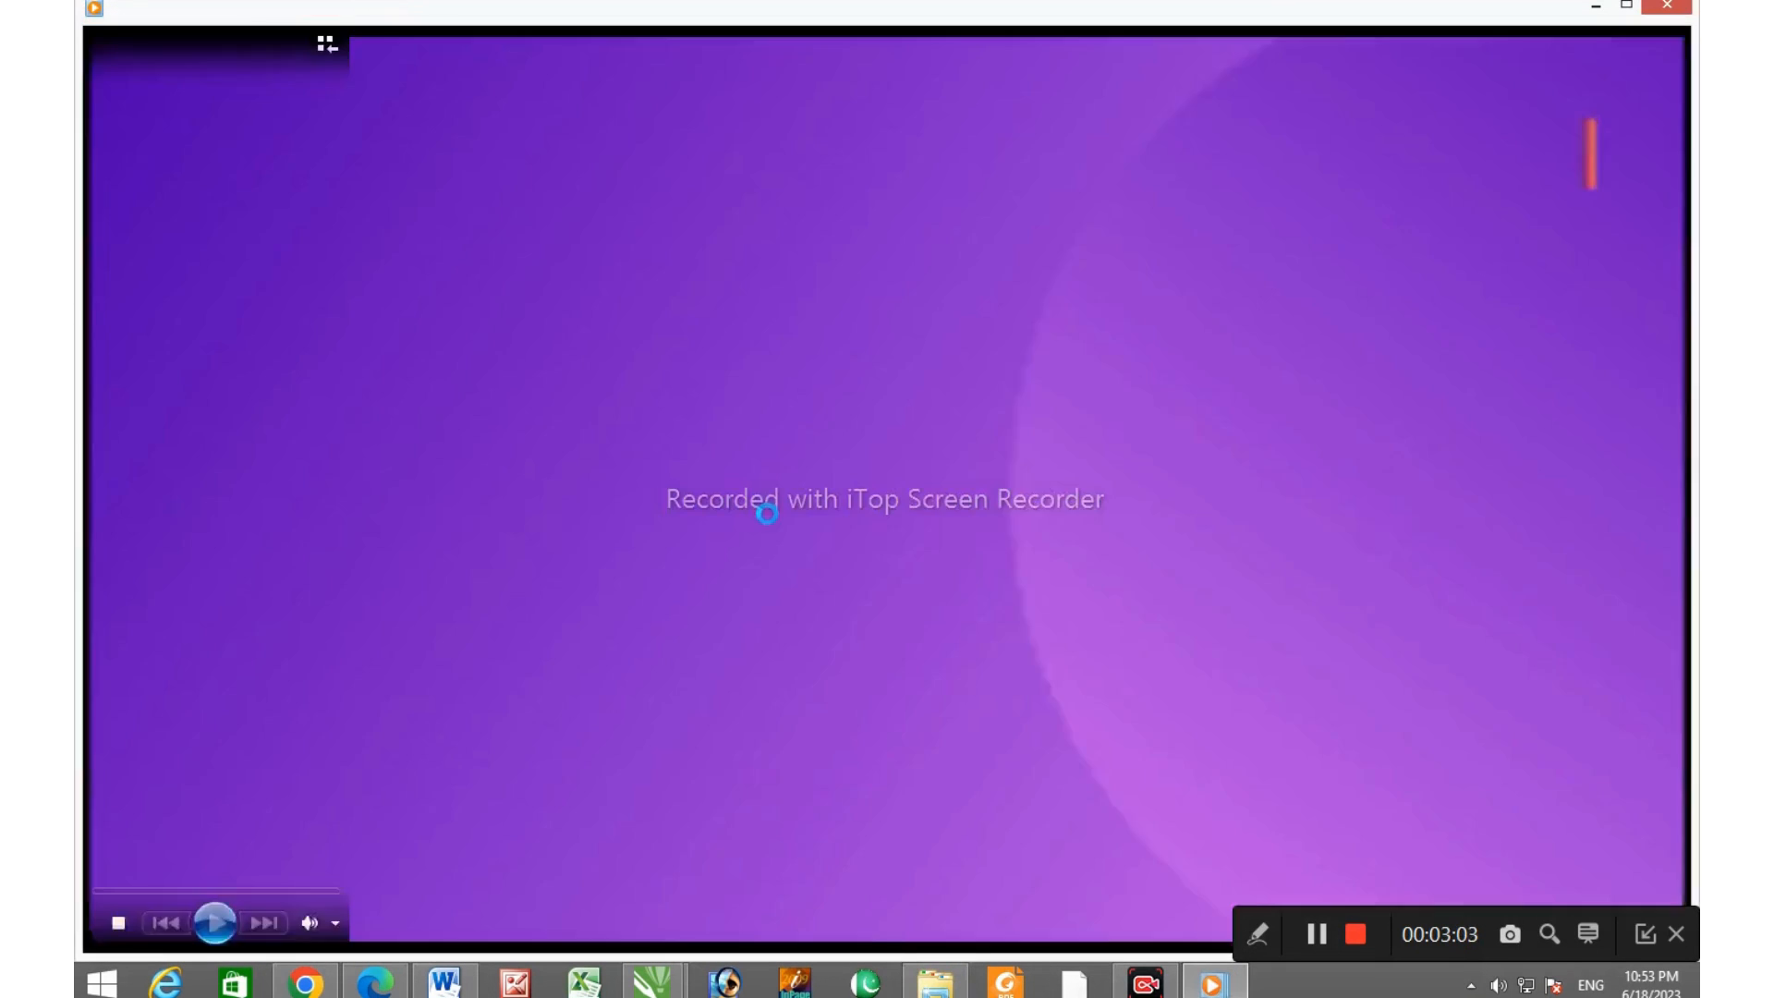